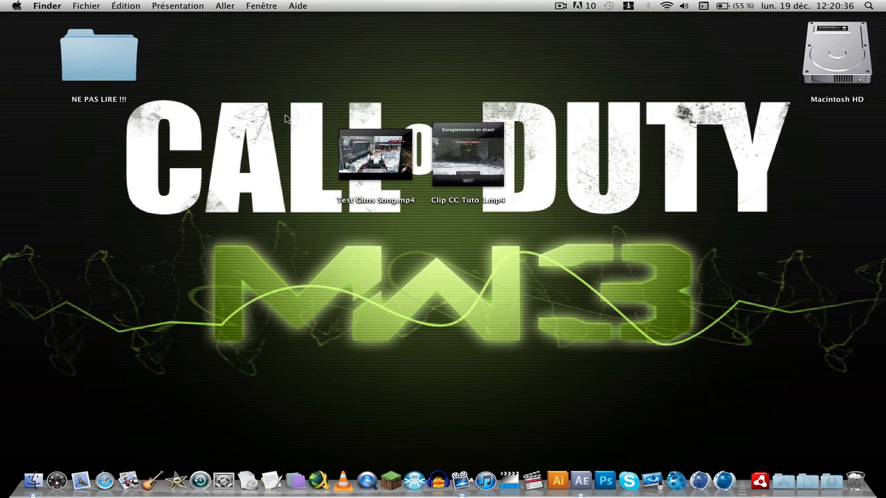
Step: Lower the system sound volume to a single notch
mouse_move(353, 135)
click(399, 138)
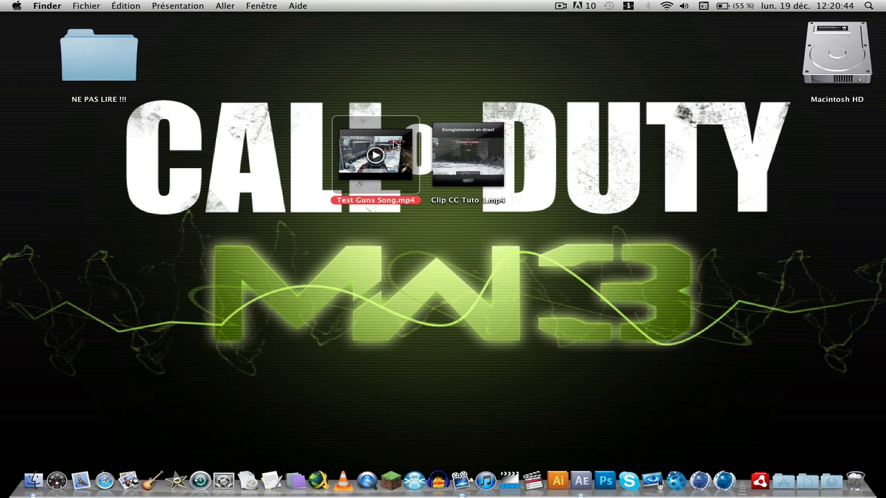
key(XF86AudioLowerVolume)
key(XF86AudioLowerVolume)
key(XF86AudioLowerVolume)
key(XF86AudioLowerVolume)
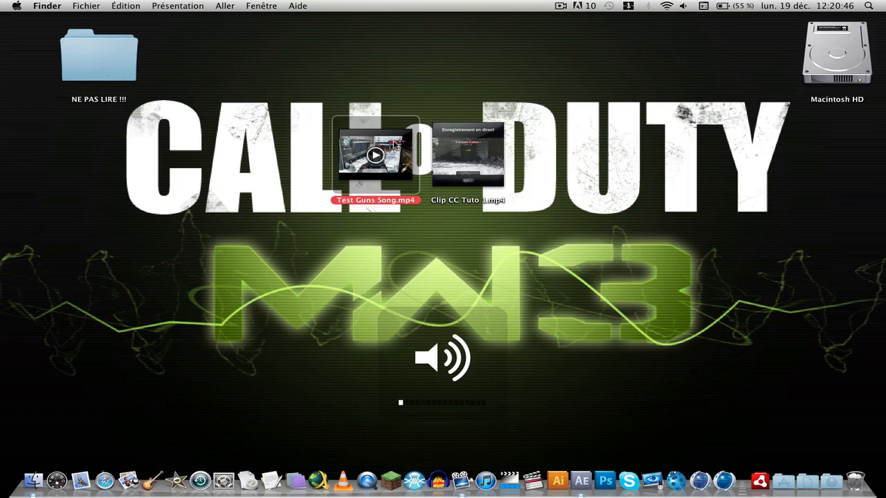
Step: Preview the desktop video Clip CC Tuto 1.mp4 with Quick Look, and close the preview
click(470, 181)
key(space)
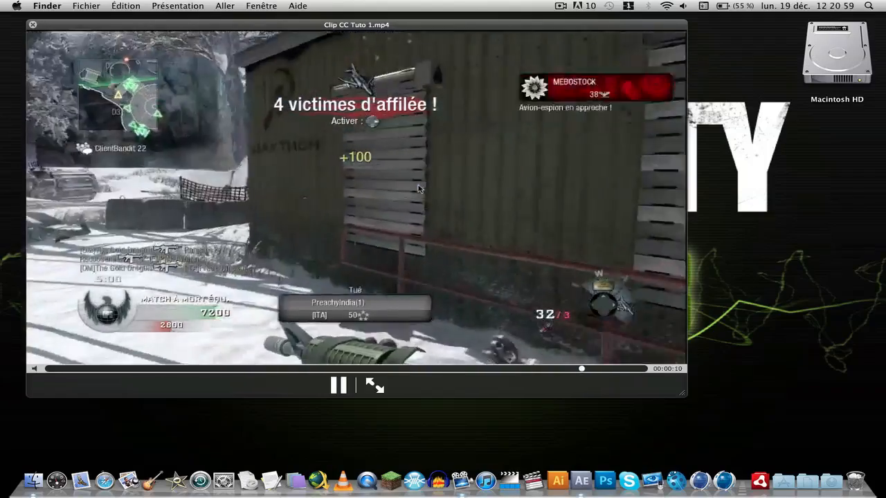
key(space)
Step: Preview the desktop video Test Guns Song.mp4 with Quick Look, pausing and resuming it, and close the preview
click(367, 176)
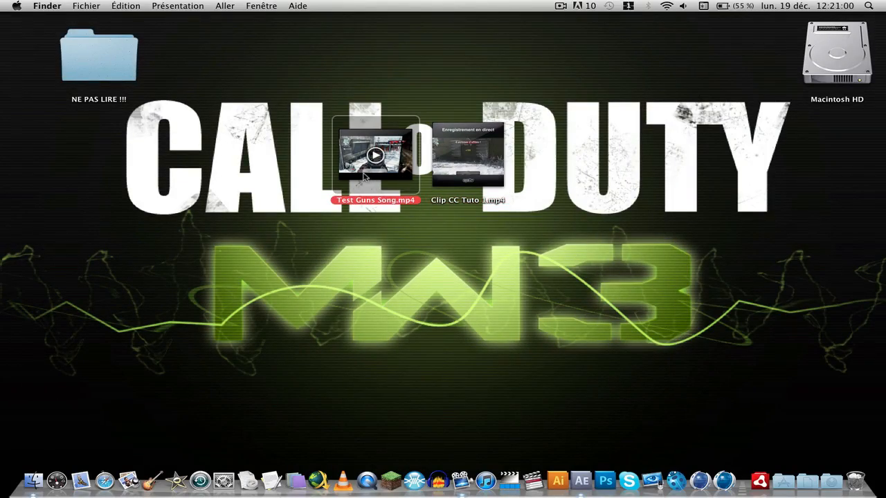
key(space)
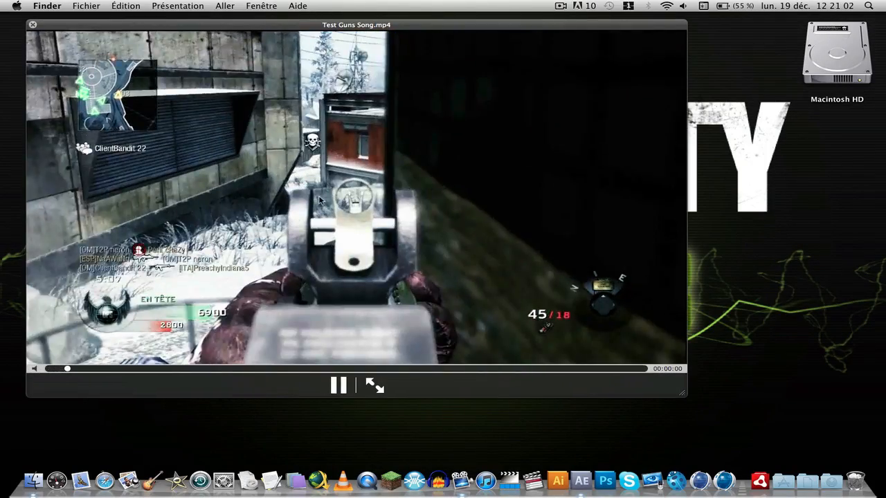
click(338, 385)
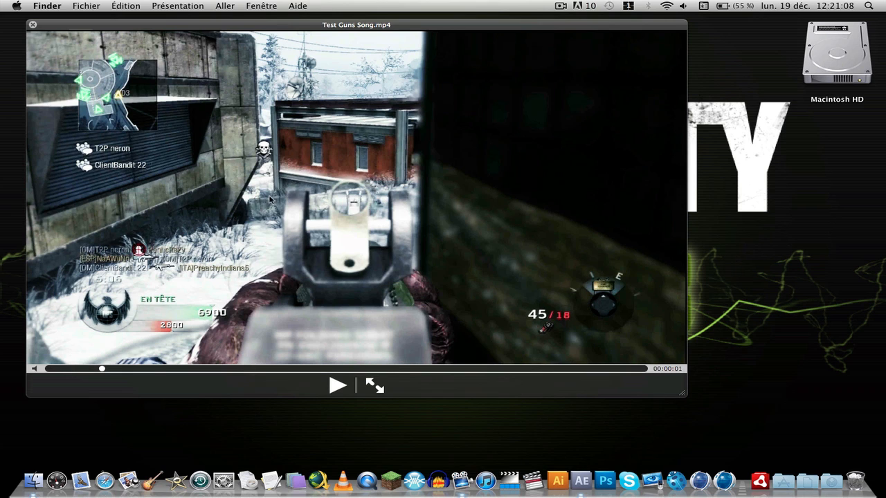
click(338, 387)
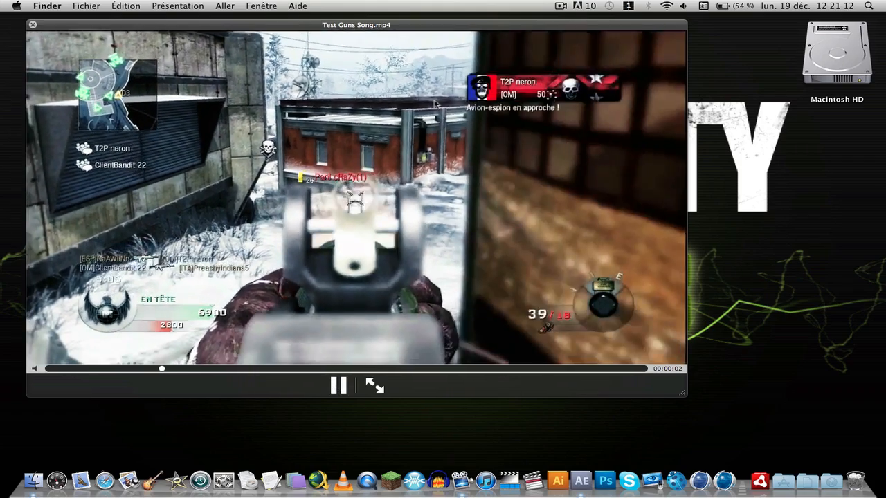
key(space)
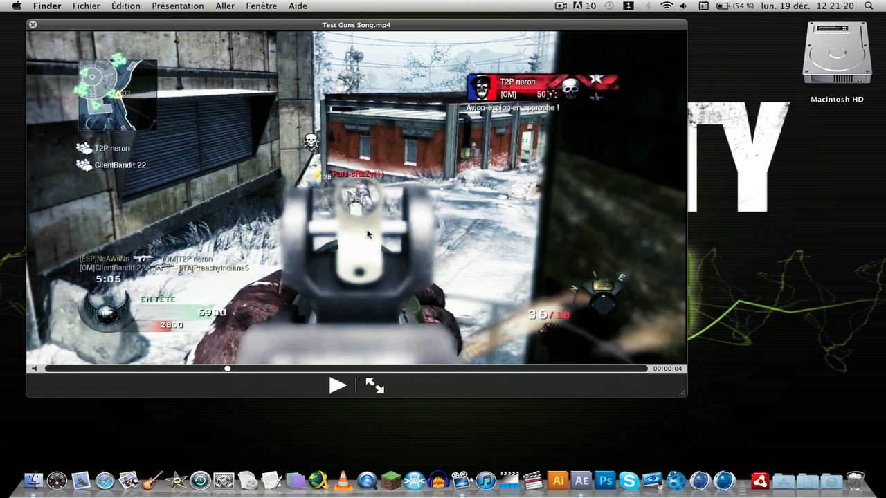
key(super+w)
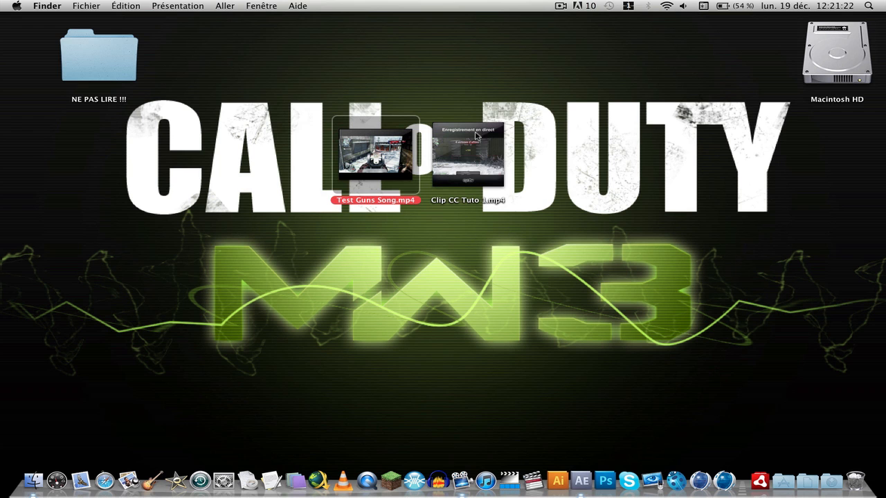
Step: Switch to After Effects and place the Projet panel ahead of the Effets panel in their group
click(458, 209)
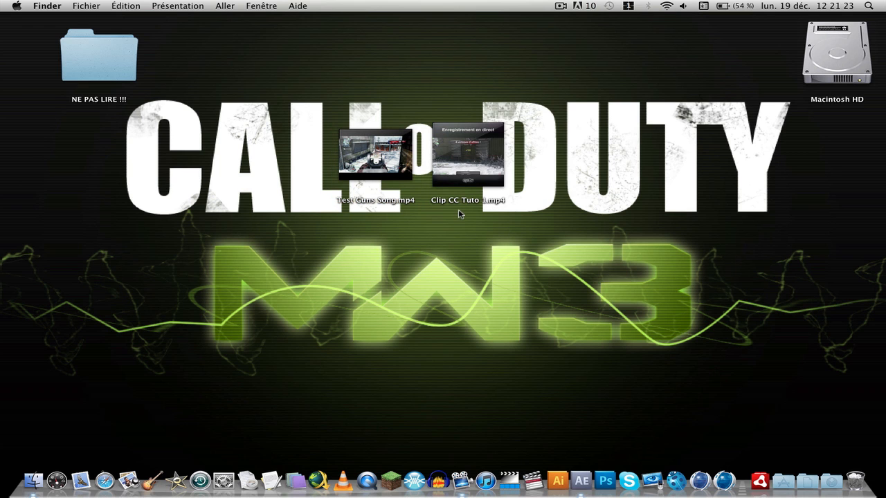
click(580, 471)
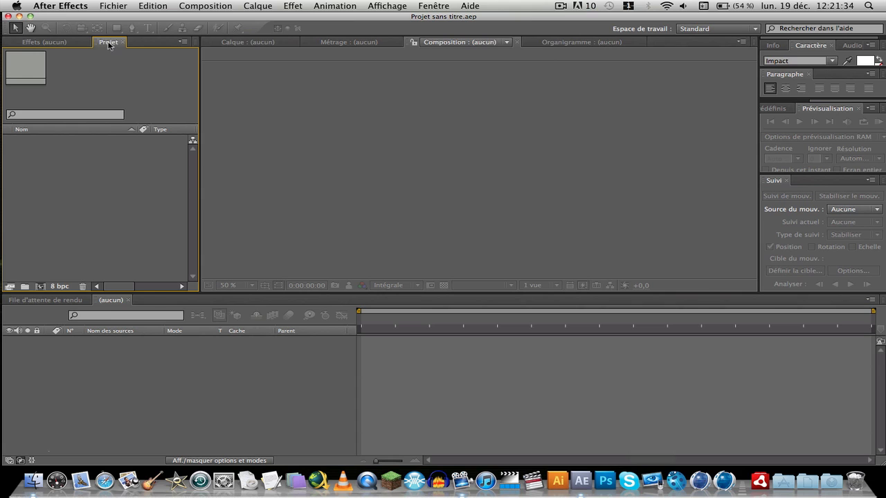
drag(108, 43, 41, 41)
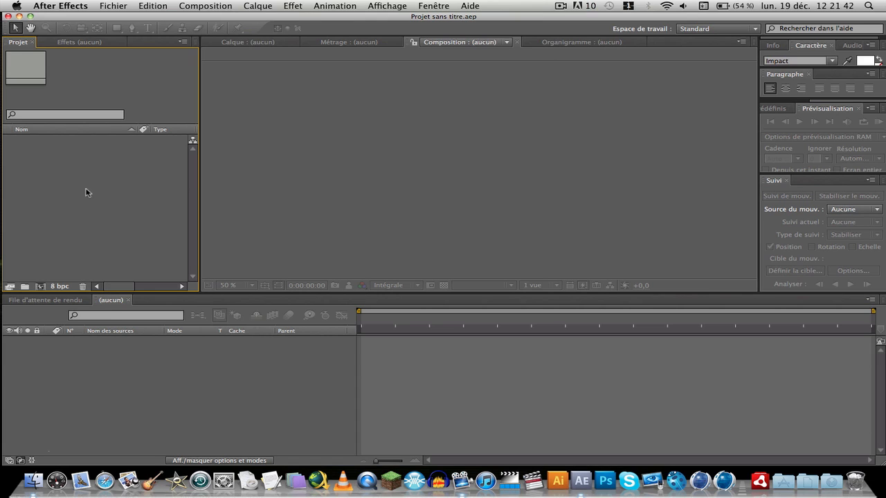
Step: Import Clip CC Tuto 1.mp4 from the desktop into the project as footage
click(123, 8)
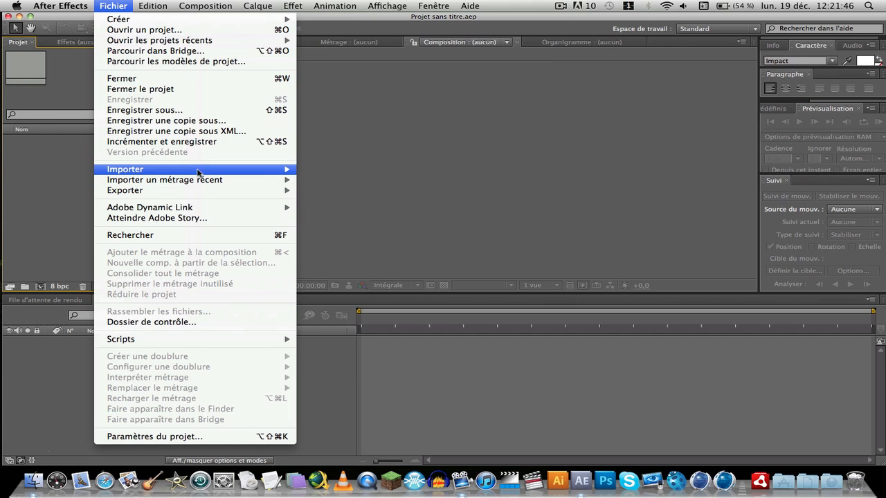
mouse_move(199, 172)
click(317, 170)
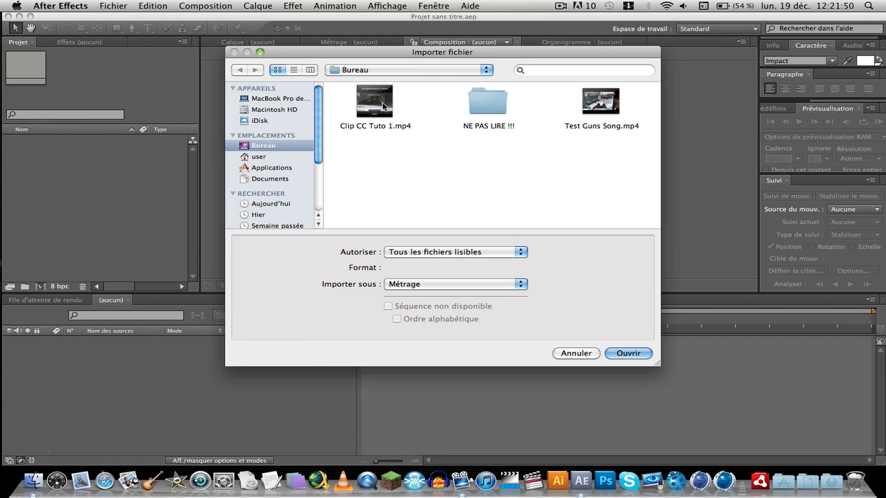
click(380, 103)
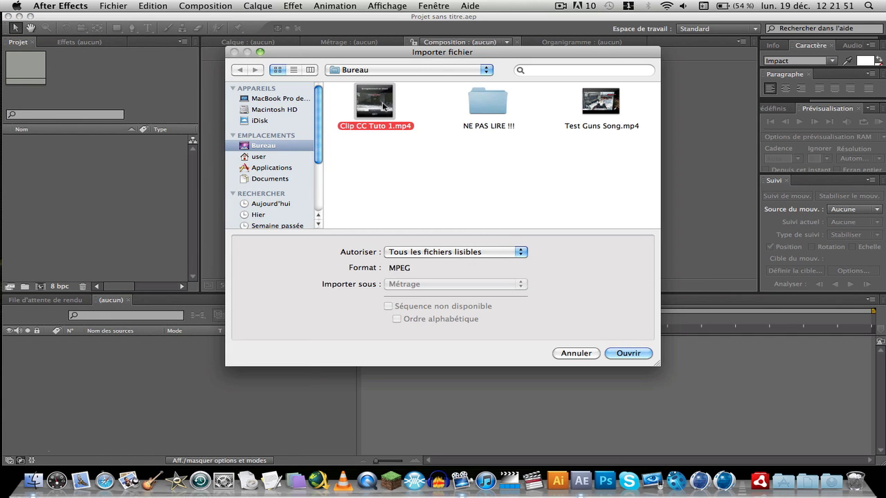
click(627, 354)
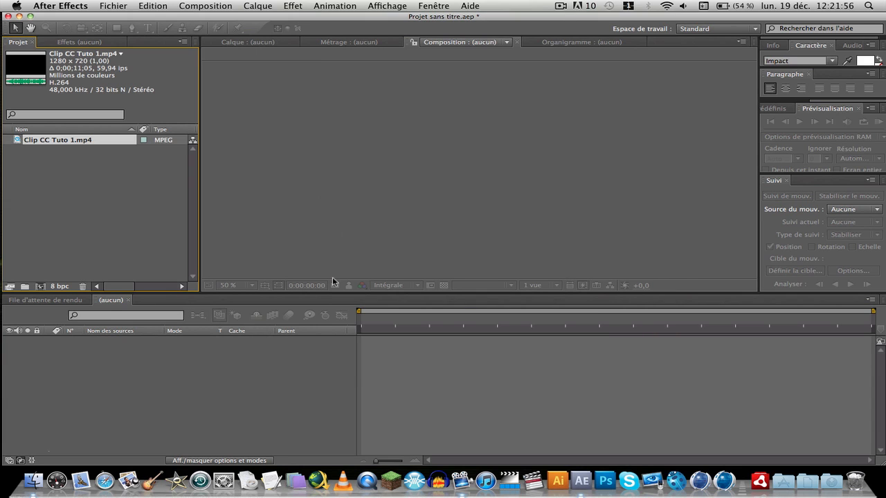
Step: Create a new composition from the imported Clip CC Tuto 1.mp4 footage
drag(65, 146, 76, 170)
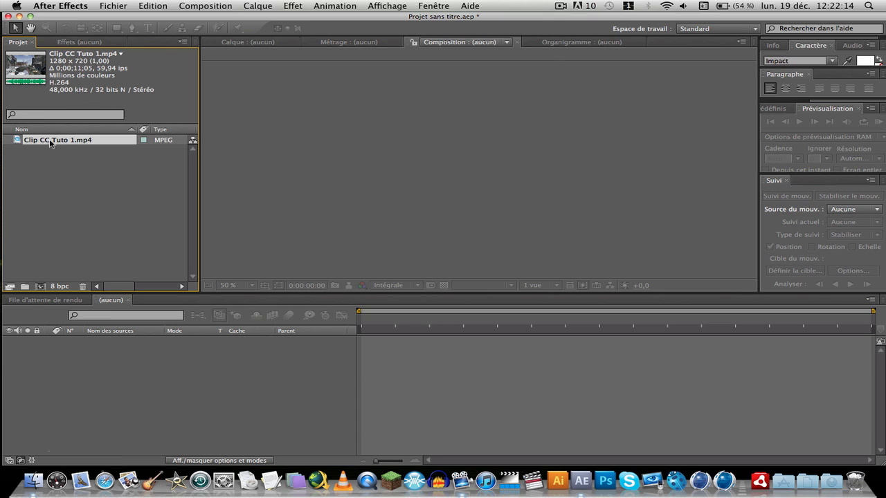
drag(50, 142, 65, 197)
drag(64, 142, 43, 294)
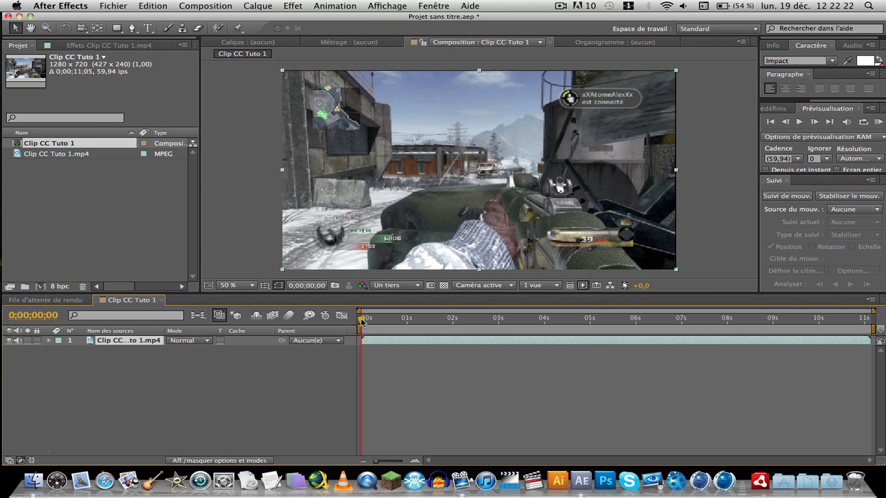
Step: Scrub through the clip and back to the start, and set the composition's preview resolution to Intégrale
drag(361, 321, 797, 326)
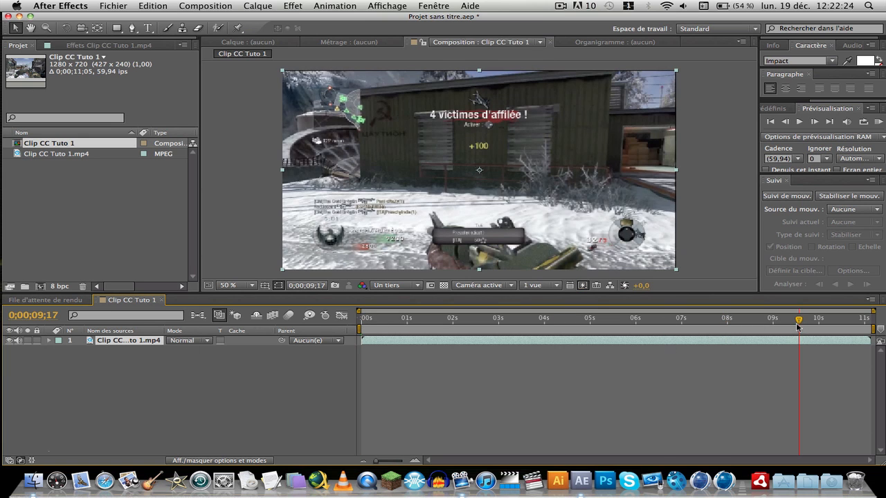
drag(471, 322, 361, 320)
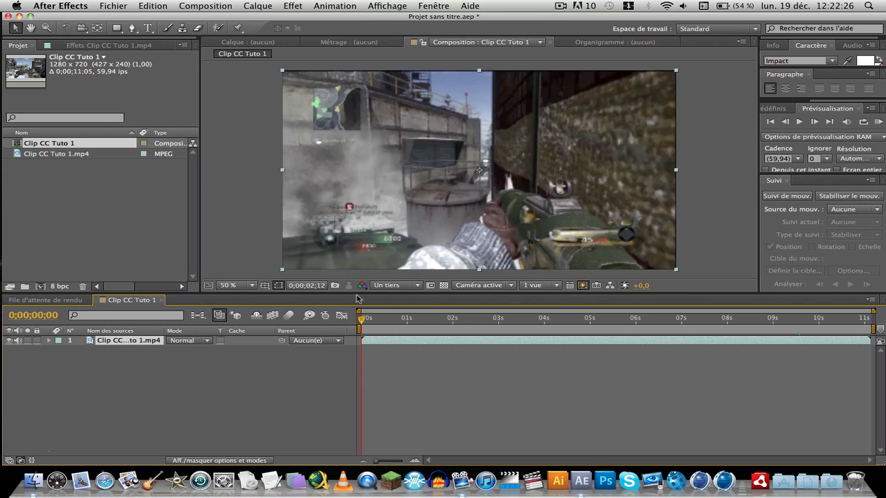
click(391, 286)
click(409, 312)
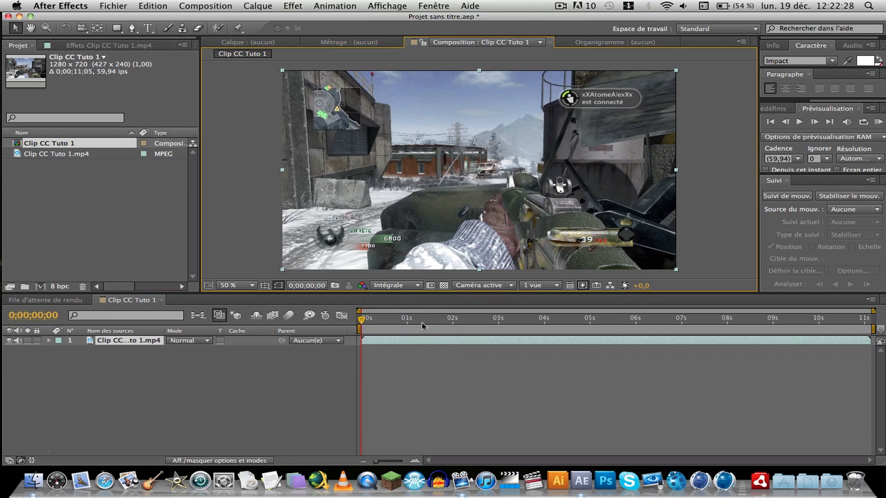
click(404, 285)
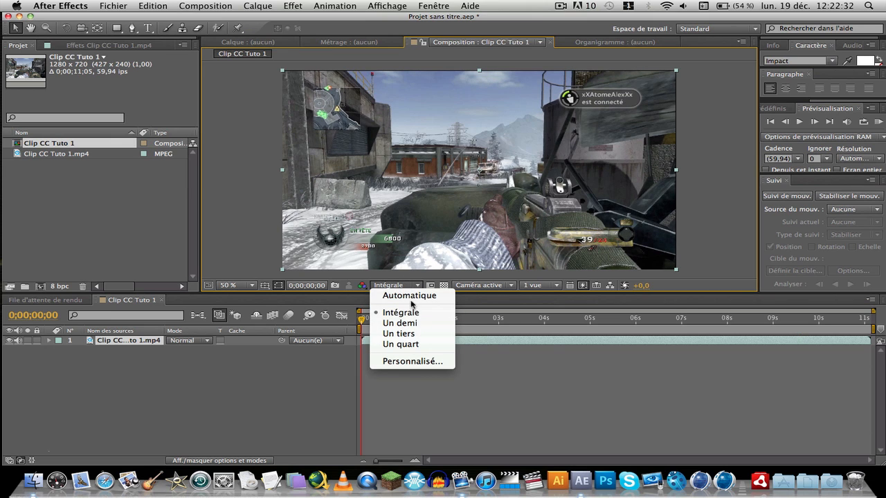
click(411, 313)
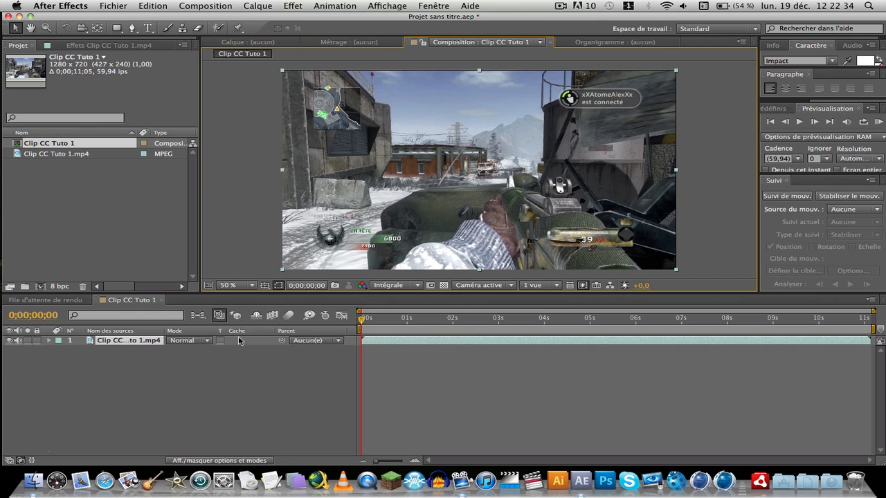
click(145, 345)
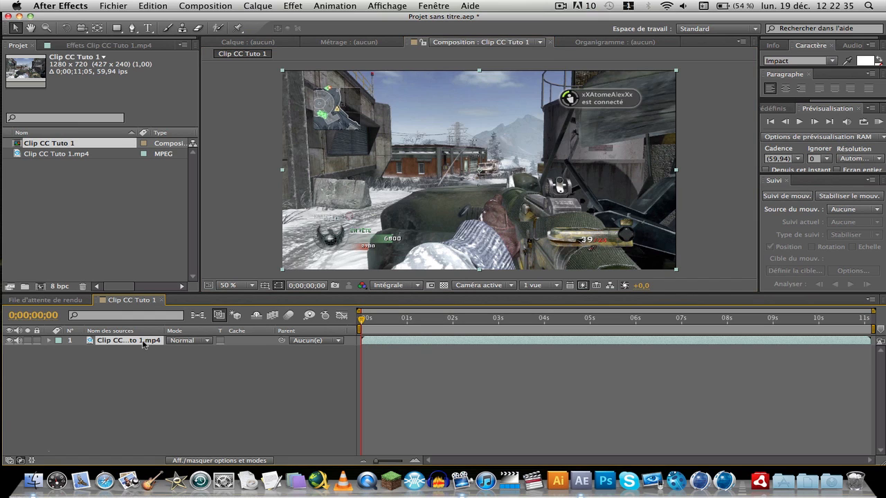
click(217, 404)
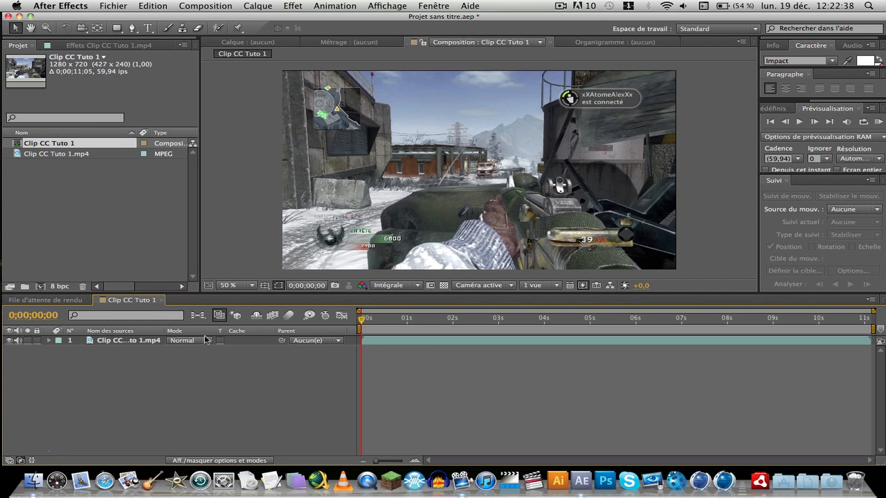
click(236, 203)
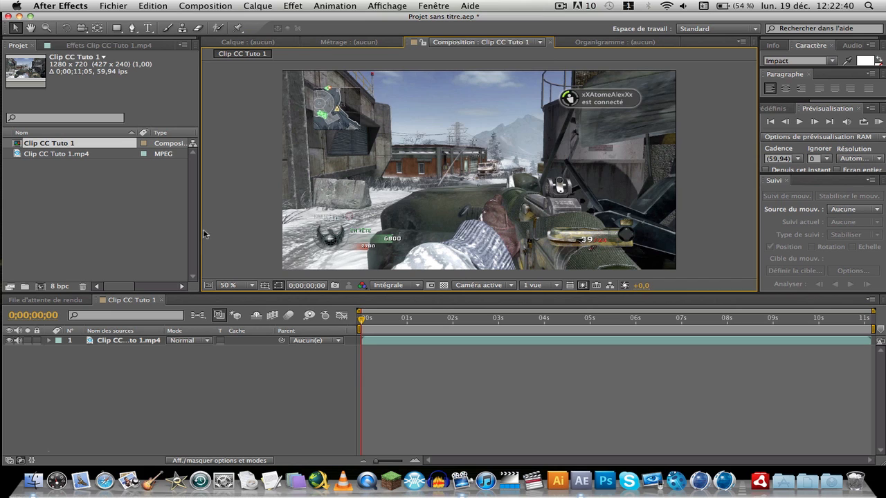
click(206, 366)
click(222, 256)
click(220, 404)
click(159, 199)
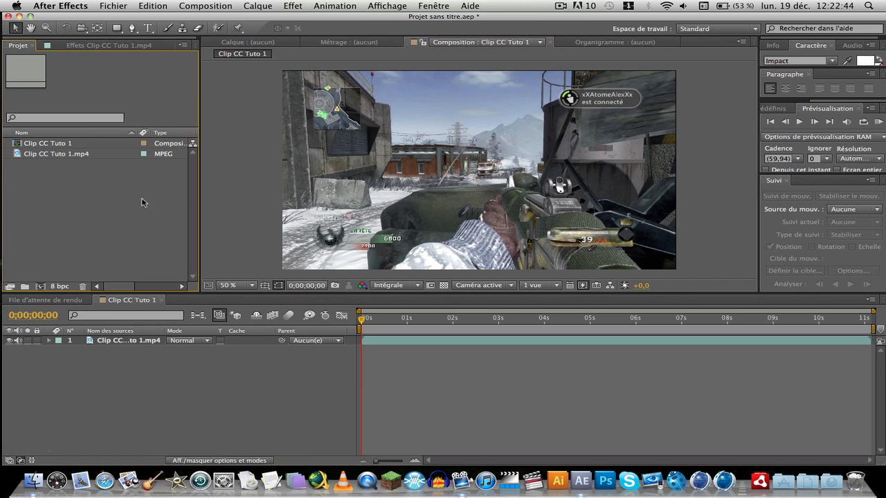
click(292, 192)
click(213, 383)
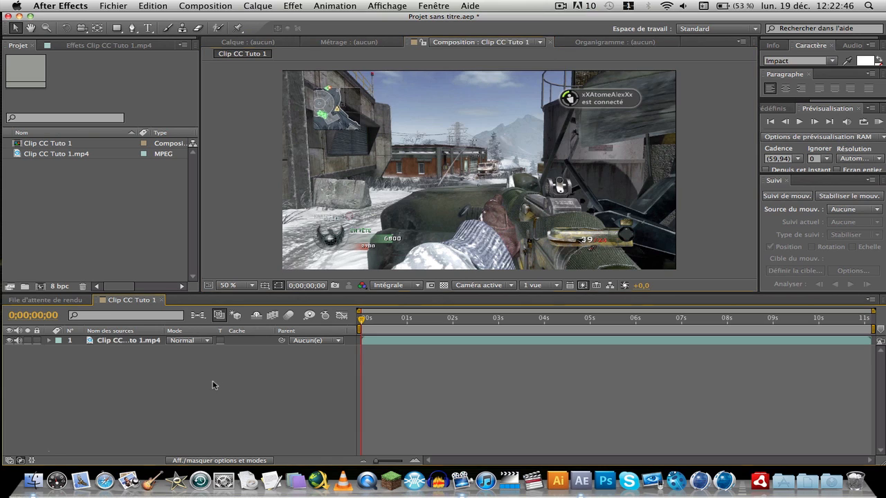
click(228, 194)
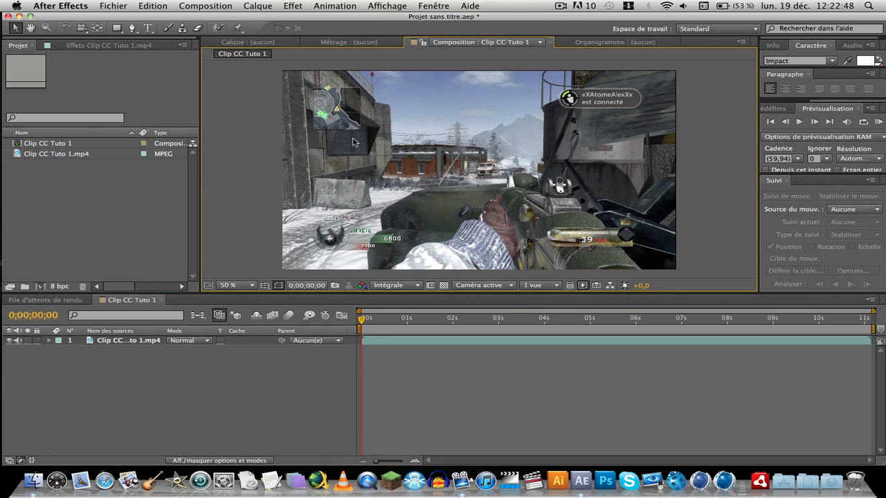
Step: Add an adjustment layer (Calque d'effets) above the clip in the composition
click(213, 403)
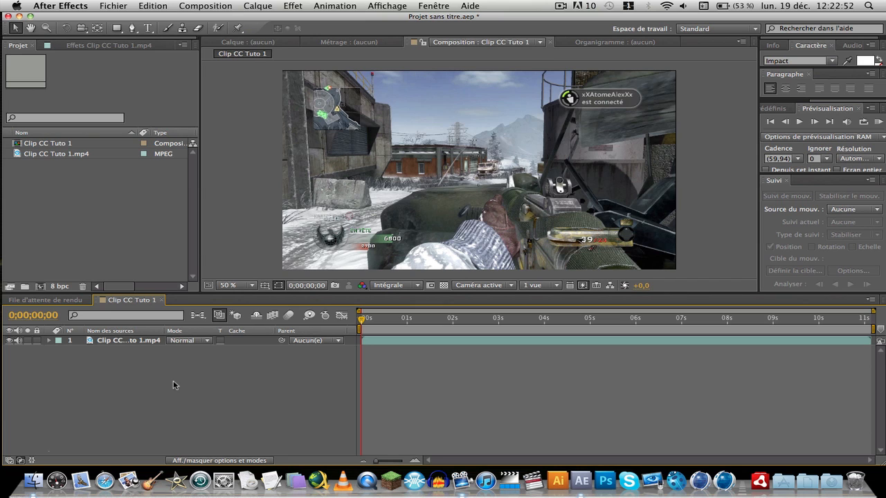
right_click(173, 386)
mouse_move(235, 362)
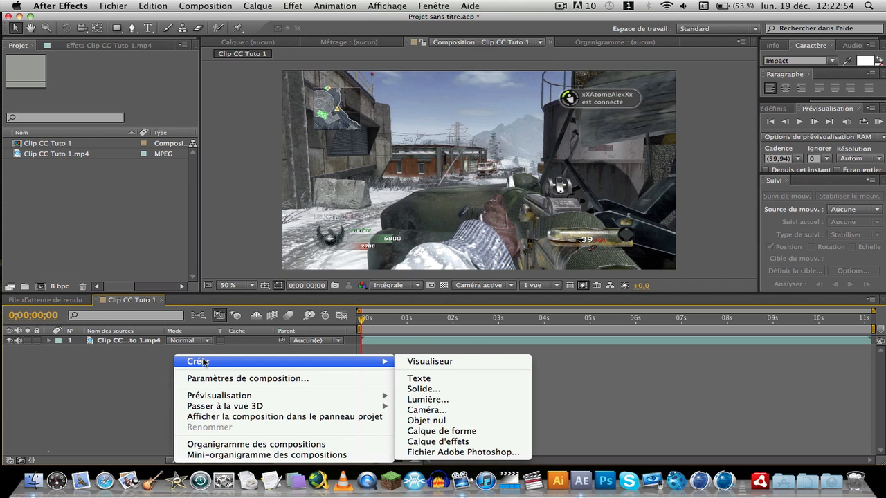
click(413, 441)
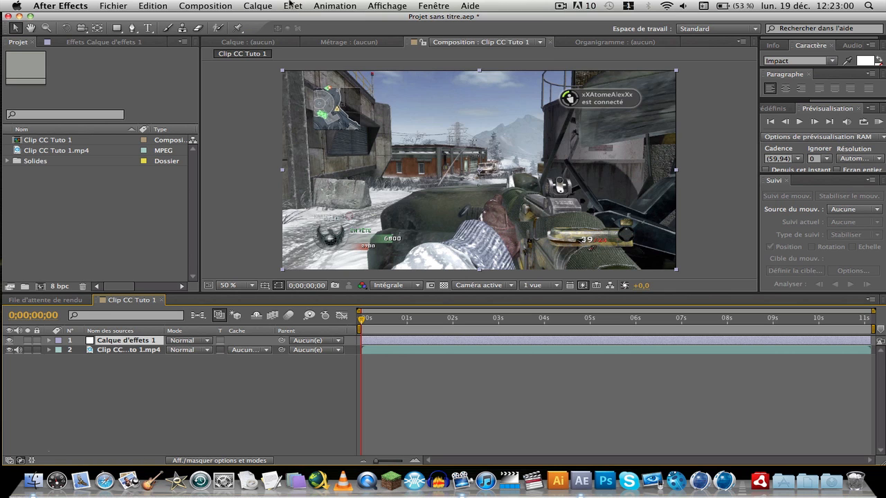
Step: Apply the Courbes colour correction effect to the adjustment layer
click(292, 6)
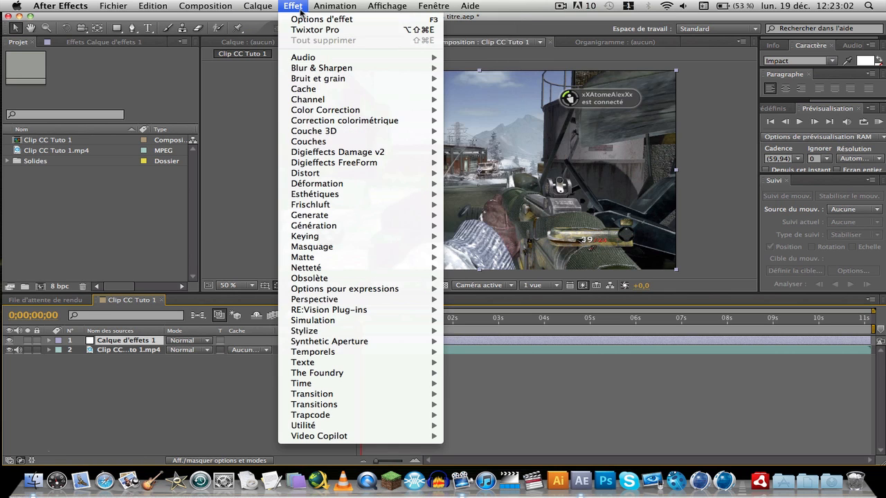
mouse_move(342, 122)
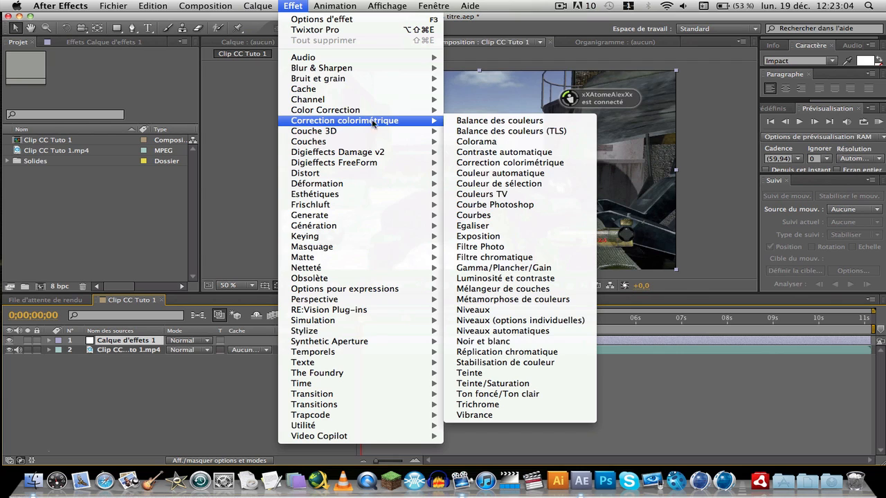
click(496, 217)
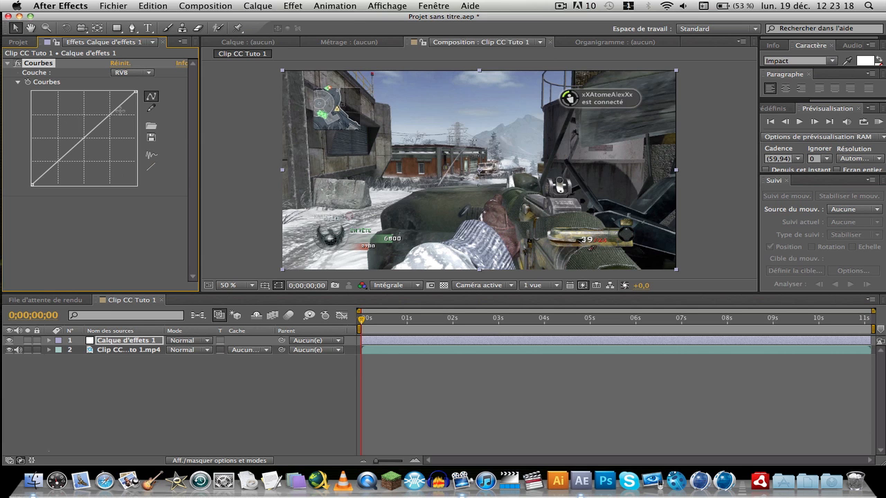
drag(104, 121, 150, 95)
click(148, 73)
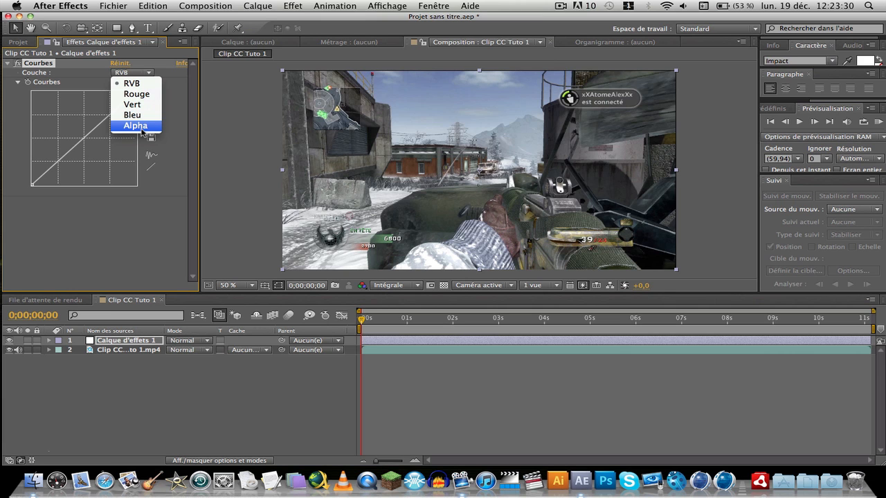
click(158, 224)
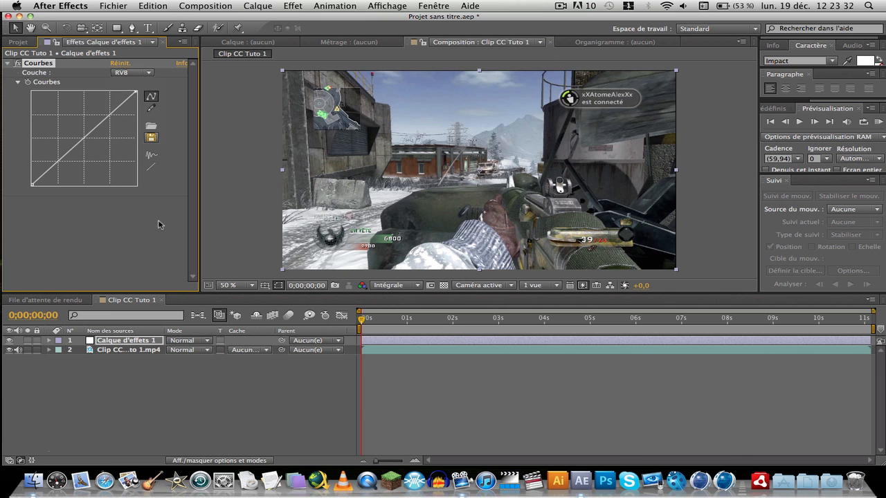
Step: Switch to Finder, and preview Nouvelle intro TGD.mov from the NE PAS LIRE !!! folder at several points
key(ctrl+Right)
double_click(122, 78)
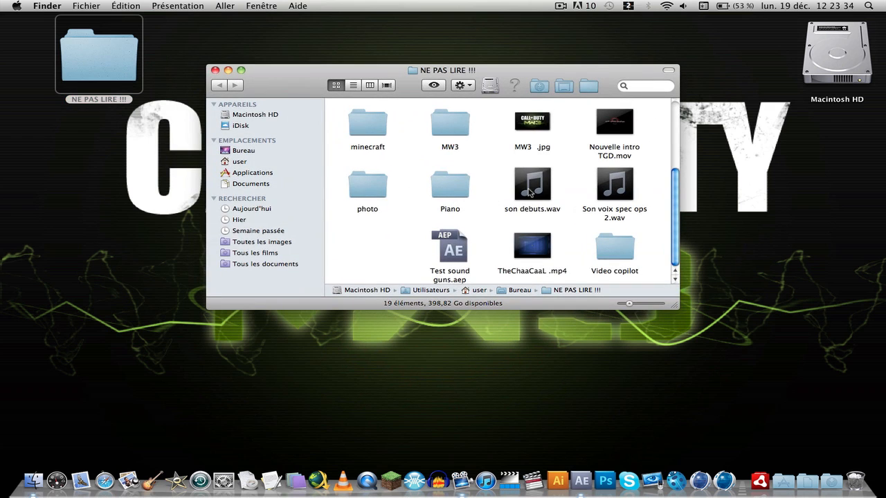
click(612, 140)
key(space)
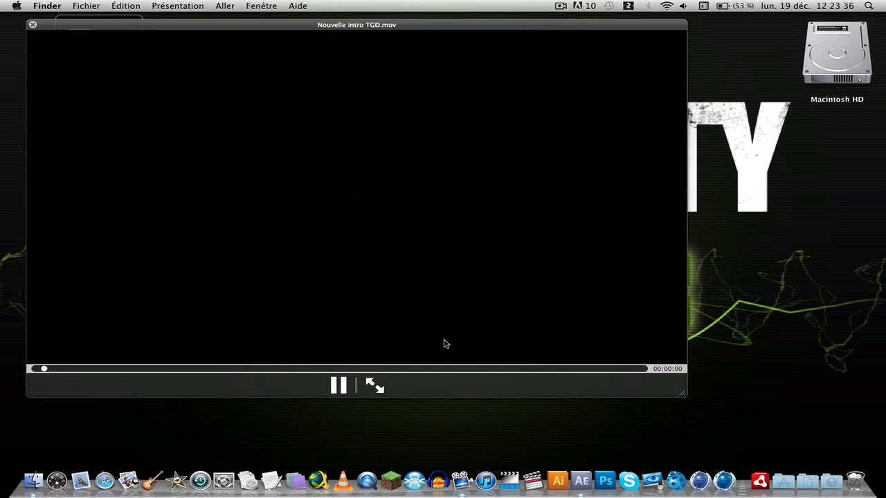
click(339, 386)
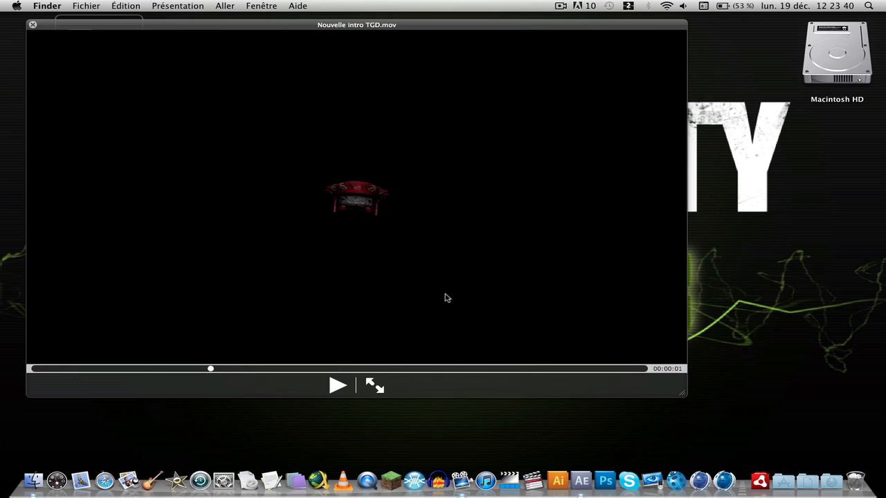
drag(322, 368, 329, 368)
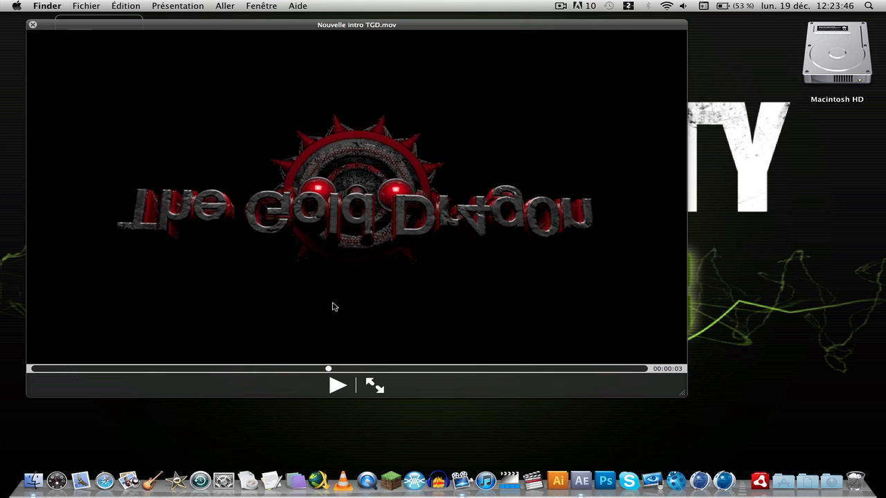
drag(335, 372, 409, 371)
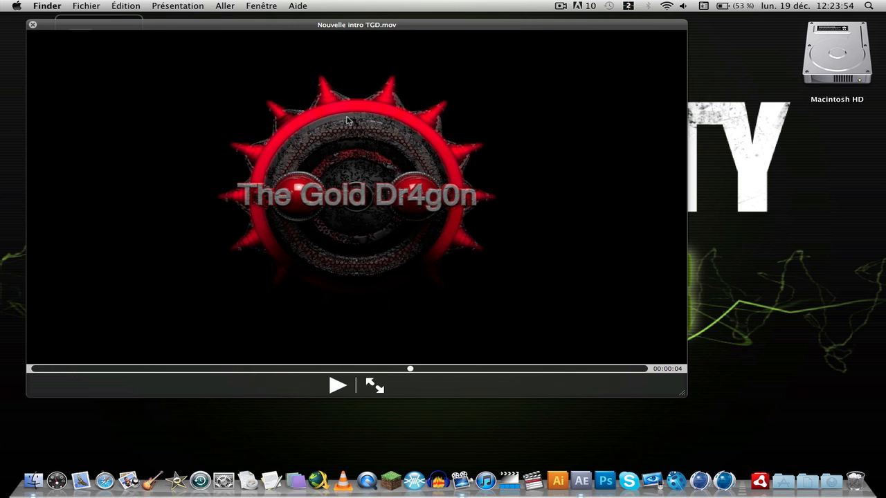
key(super+w)
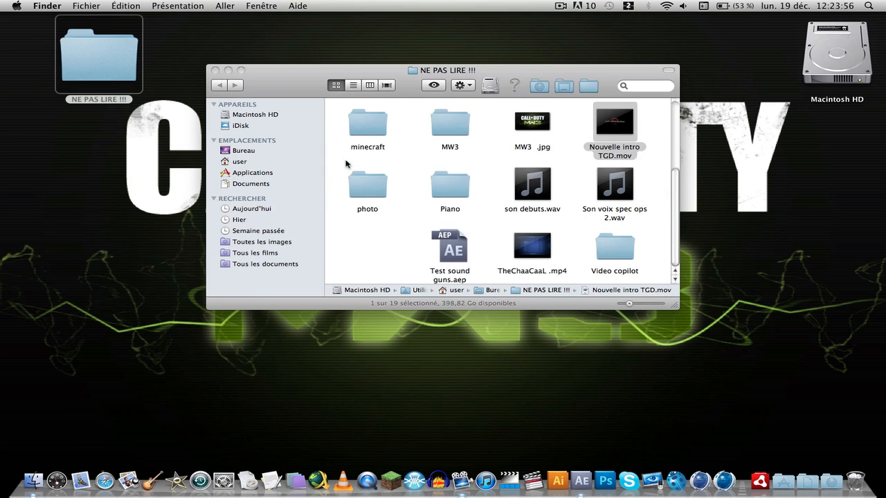
Step: Close the NE PAS LIRE !!! folder window and switch back to After Effects
click(215, 70)
click(186, 126)
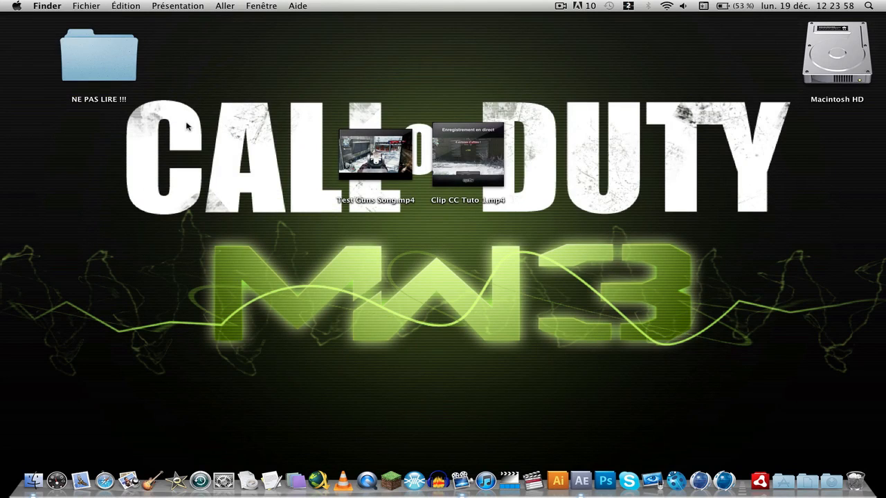
key(ctrl+Left)
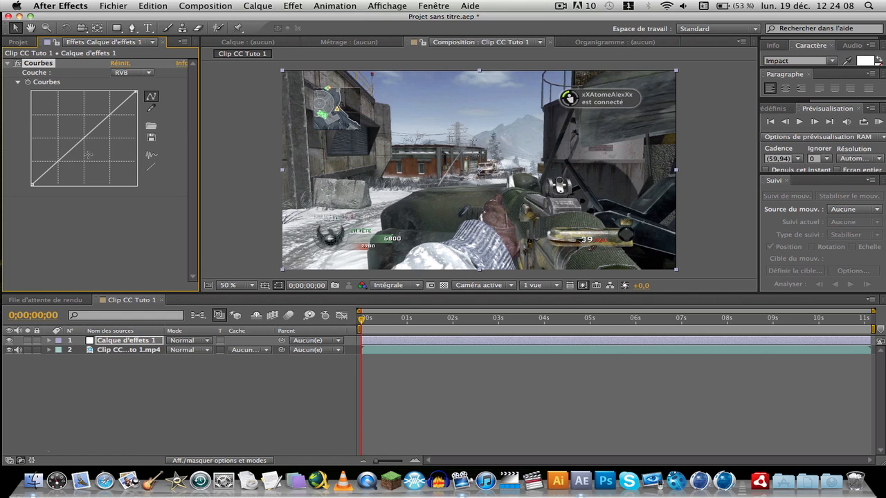
Step: Move the current time to 0;00;04;16 and pull the midpoint of the Rouge channel's curve slightly below the diagonal
drag(82, 141, 133, 99)
click(147, 74)
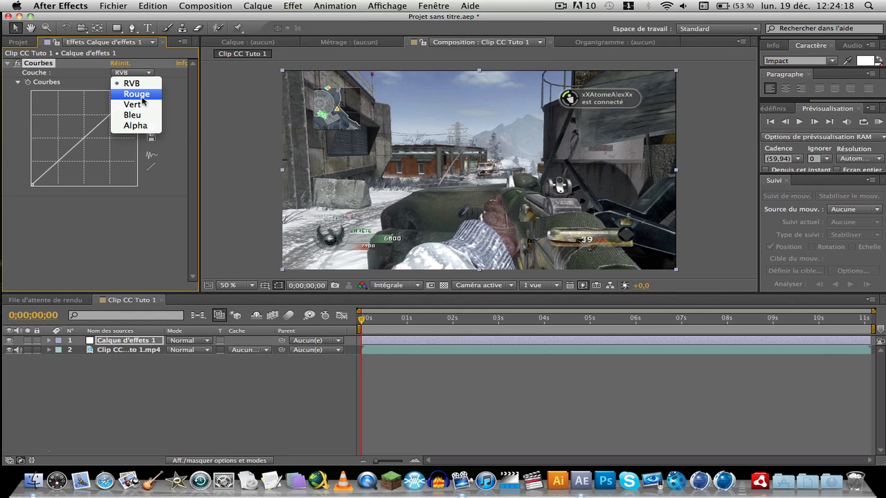
click(144, 94)
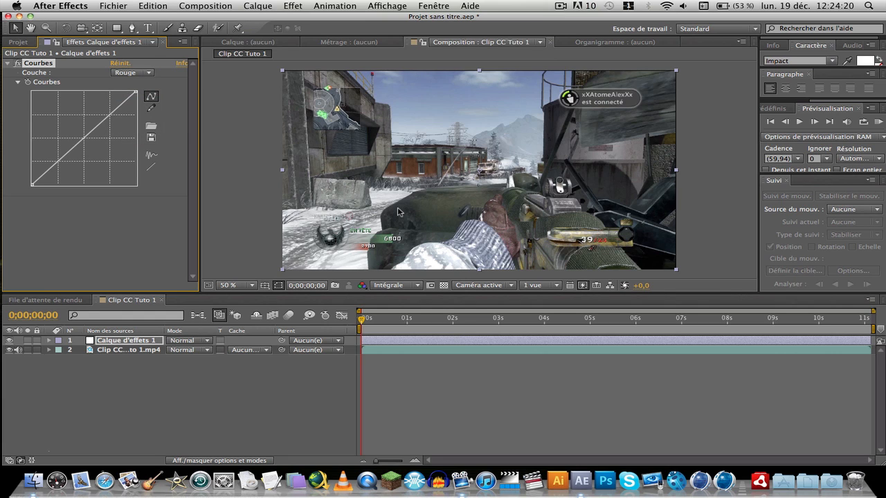
click(482, 320)
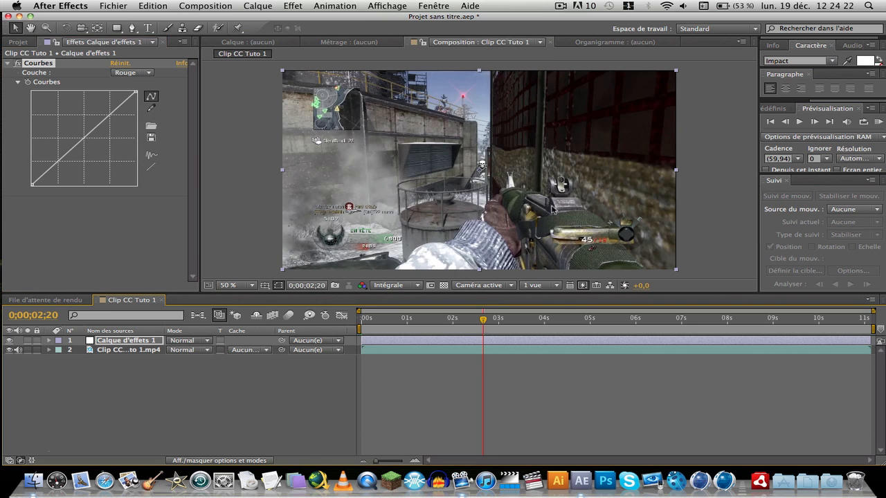
click(568, 318)
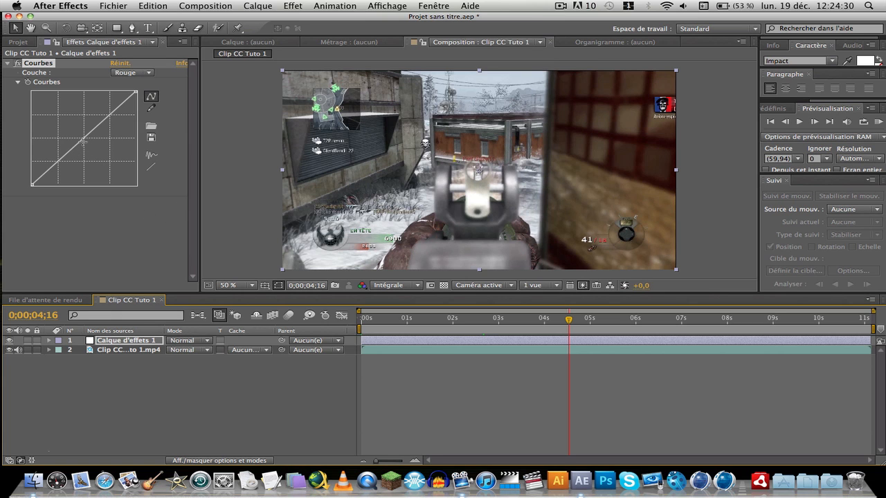
mouse_move(81, 141)
mouse_down()
mouse_move(87, 148)
mouse_move(61, 114)
mouse_move(111, 159)
mouse_move(82, 139)
mouse_move(87, 144)
mouse_up()
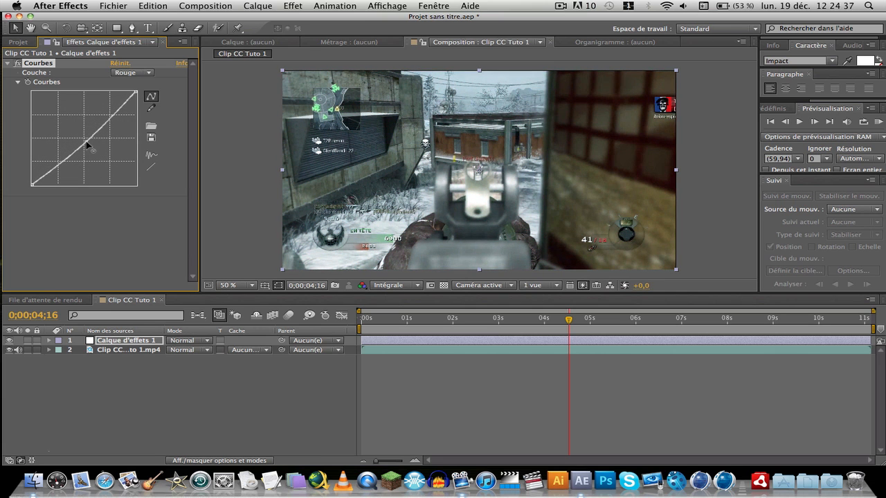
Step: Bend the Vert channel's curve clearly below the diagonal at its midpoint
click(149, 73)
click(128, 103)
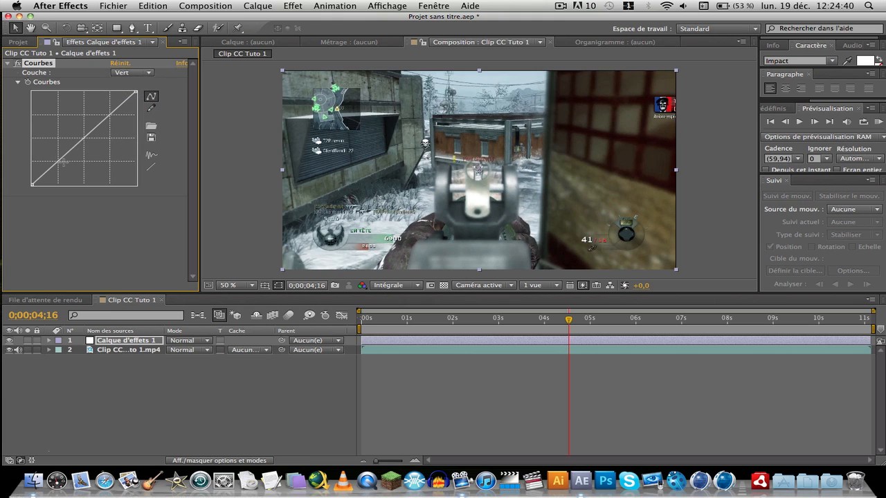
drag(63, 164, 87, 149)
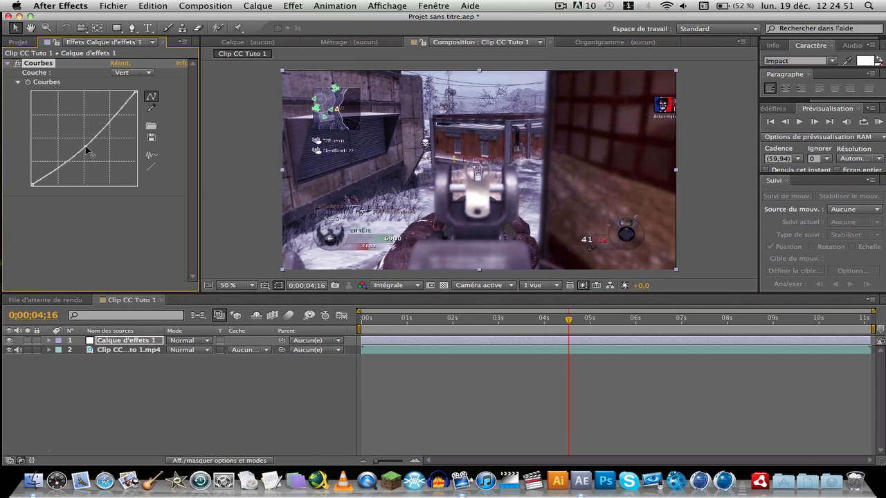
Step: Raise the Bleu channel's curve slightly above the diagonal just below its midpoint
click(129, 73)
click(128, 118)
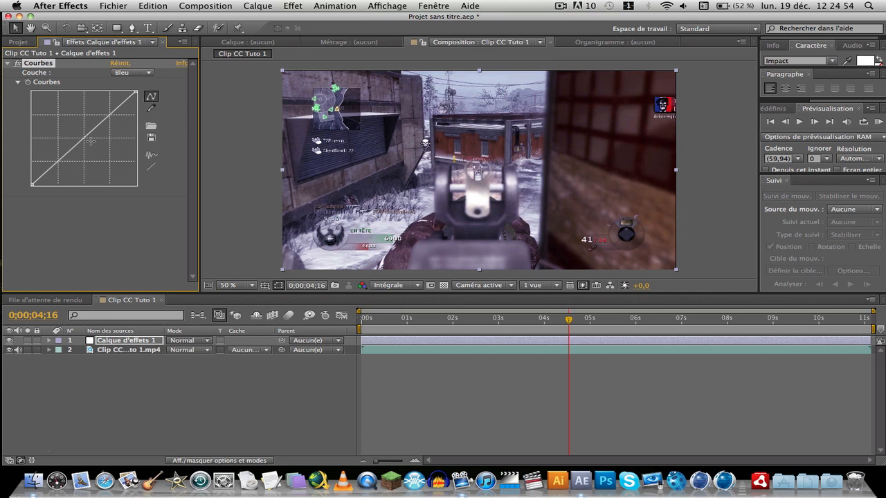
mouse_move(84, 139)
mouse_down()
mouse_move(76, 135)
mouse_move(85, 158)
mouse_move(77, 146)
mouse_up()
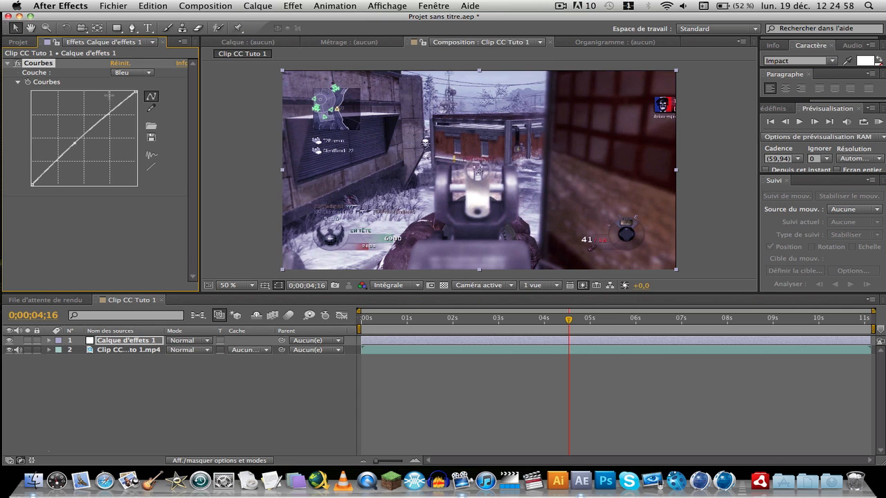
Step: Try a raised highlight point on the Vert curve, undo it, and leave a single midpoint only slightly below the diagonal
click(132, 73)
click(128, 102)
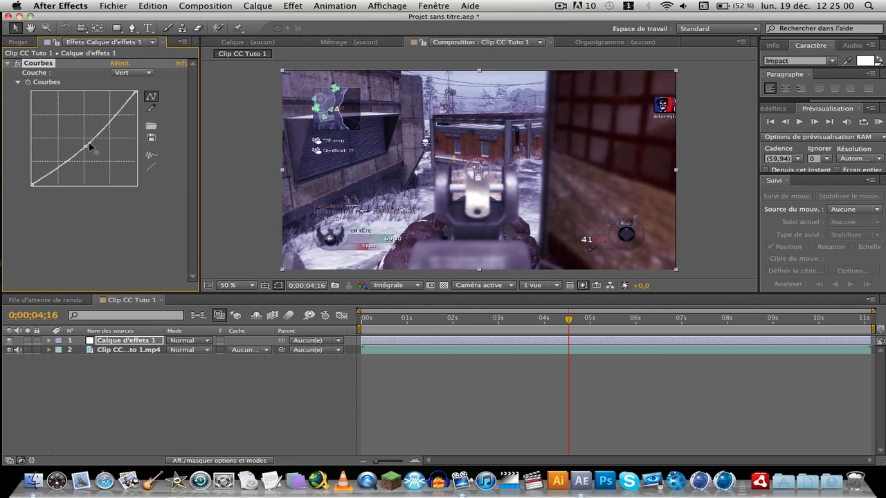
drag(90, 143, 113, 111)
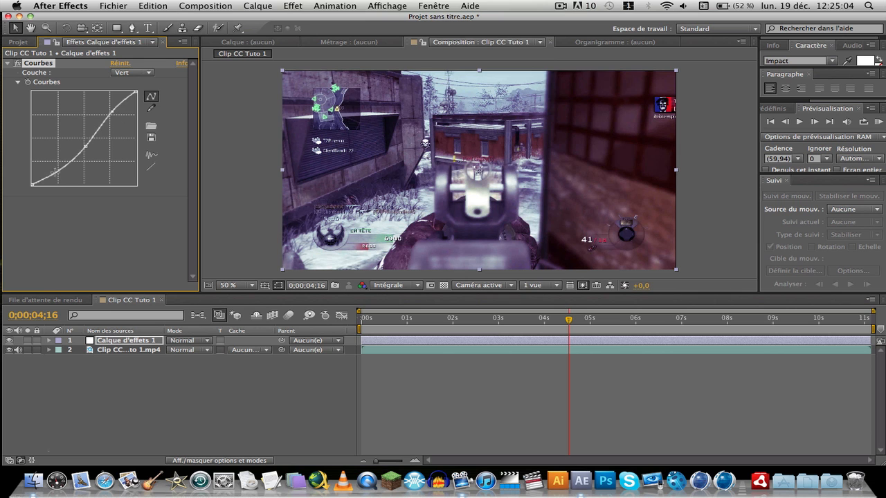
drag(55, 170, 81, 149)
key(super+z)
key(super+z)
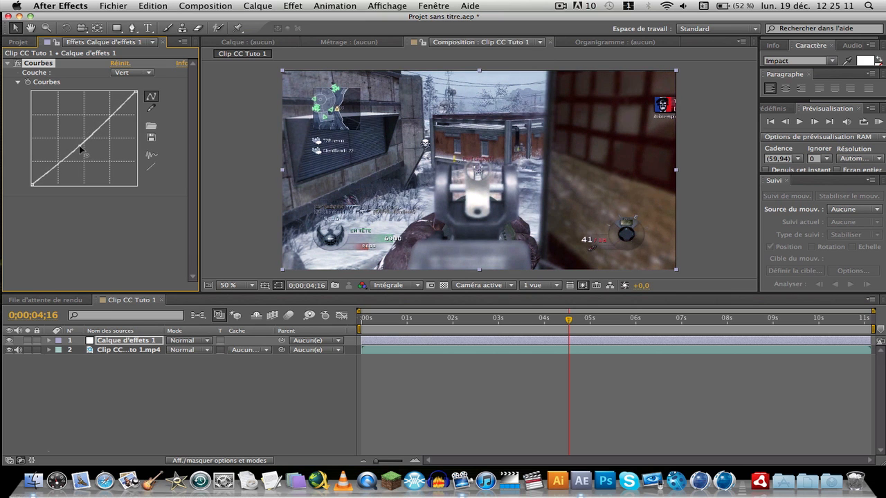
Step: Pull the existing midpoint of the Rouge curve further below the diagonal to reduce red in the midtones
click(131, 73)
click(136, 91)
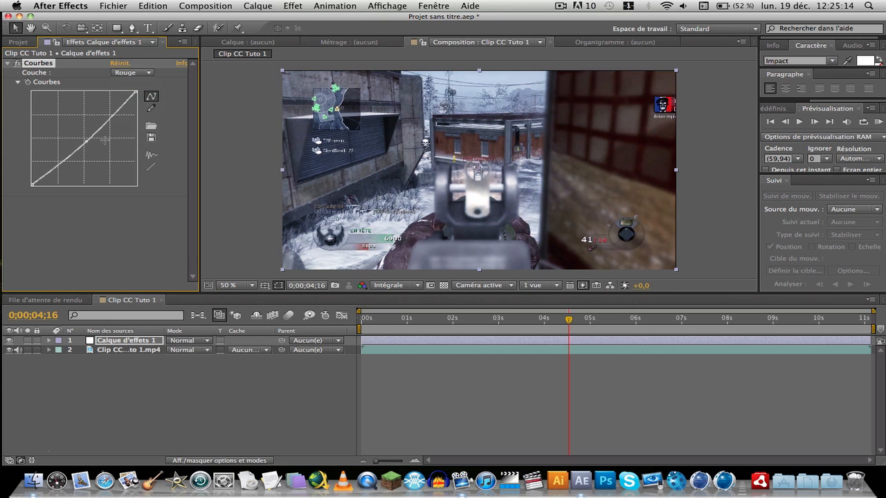
mouse_move(86, 141)
mouse_down()
mouse_move(70, 162)
mouse_move(91, 142)
mouse_move(103, 144)
mouse_move(93, 144)
mouse_up()
Step: Lower the midpoint of the overall RVB curve to darken the image's midtones
click(132, 72)
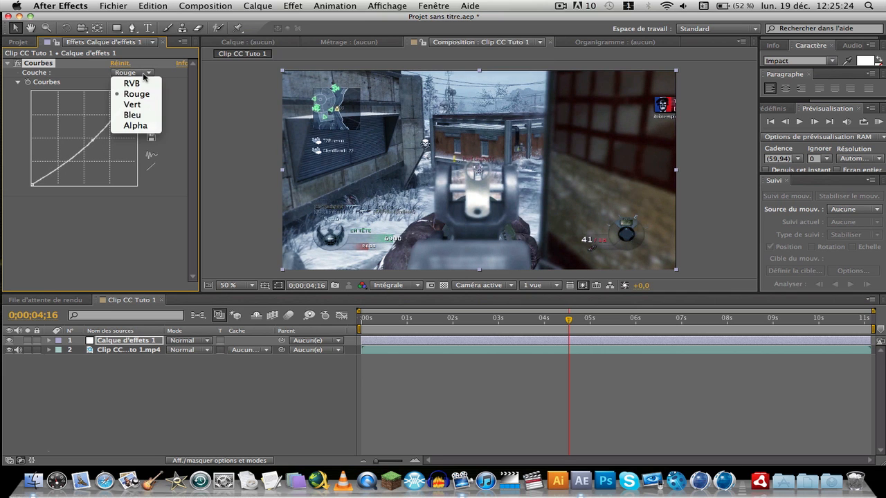
click(130, 81)
mouse_move(83, 142)
mouse_down()
mouse_move(98, 155)
mouse_move(67, 116)
mouse_move(86, 147)
mouse_up()
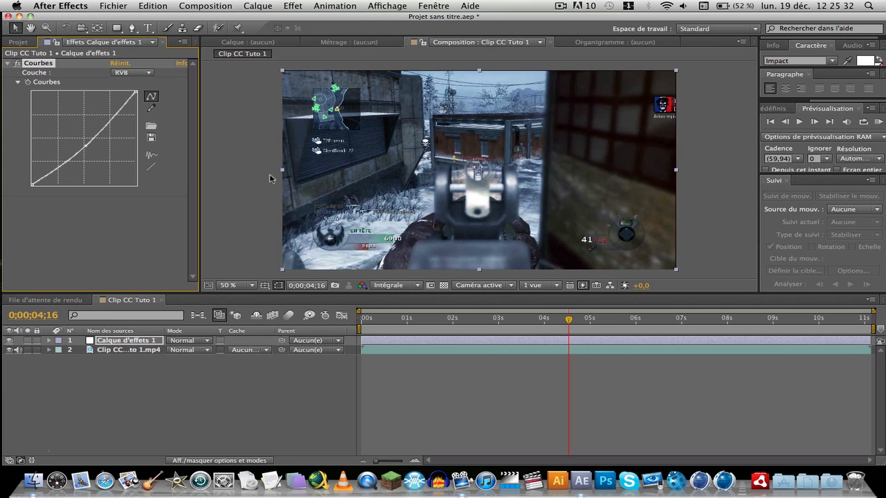
Step: Examine the shadowed wall and the snow in the composition preview at 50 % and 100 % magnification
scroll(269, 174, up, 1)
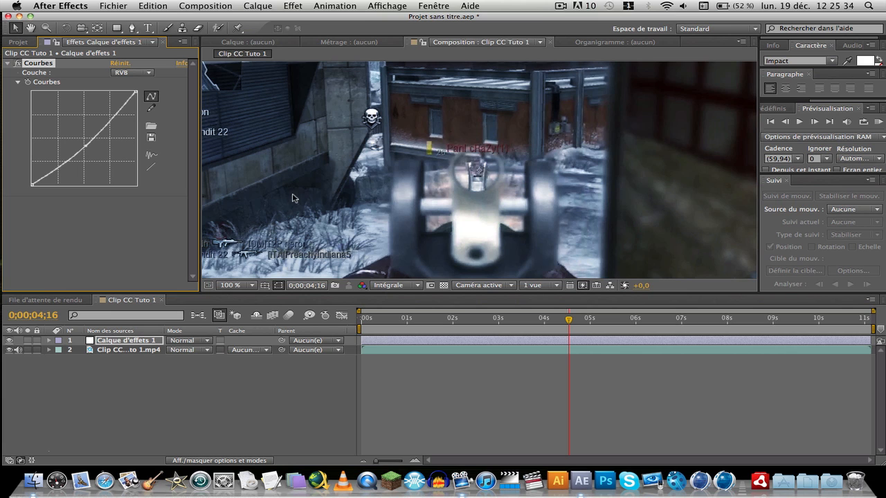
drag(292, 198, 416, 197)
scroll(425, 167, down, 1)
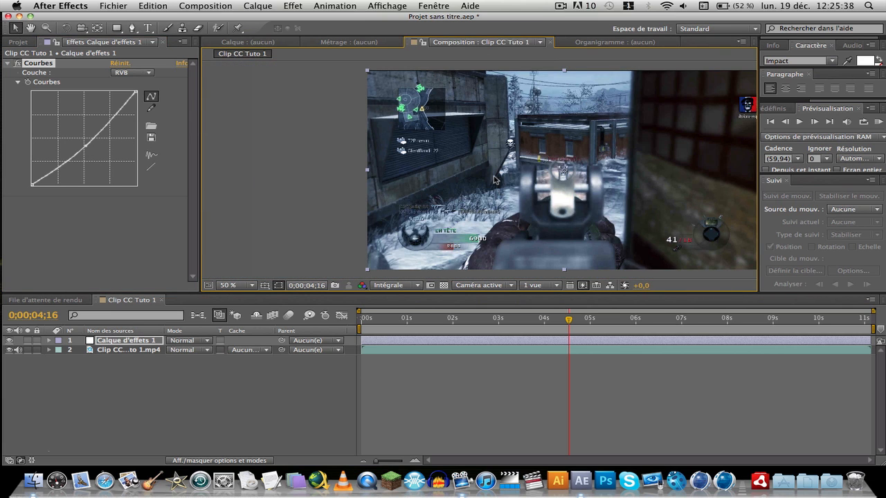
scroll(494, 180, up, 1)
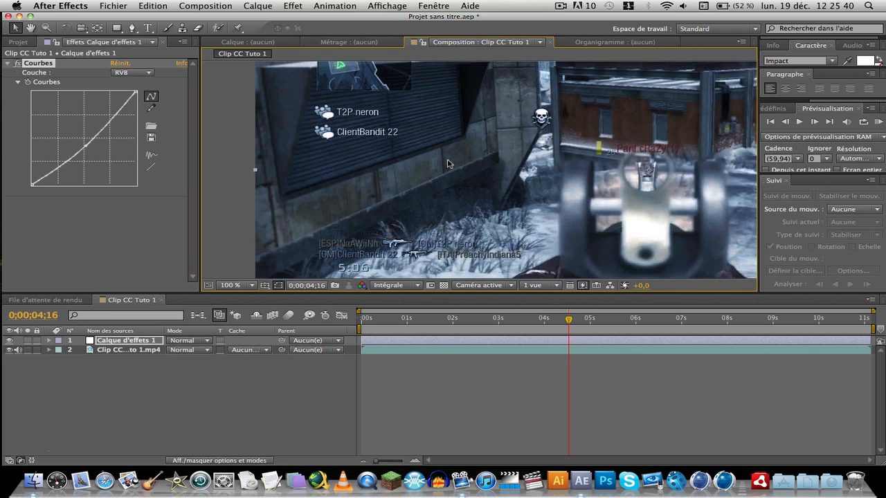
key(space)
drag(414, 154, 304, 149)
drag(340, 187, 408, 188)
Step: Try a steep S-shaped RVB curve for stronger contrast, play back the result, and undo the curve changes
drag(97, 155, 103, 115)
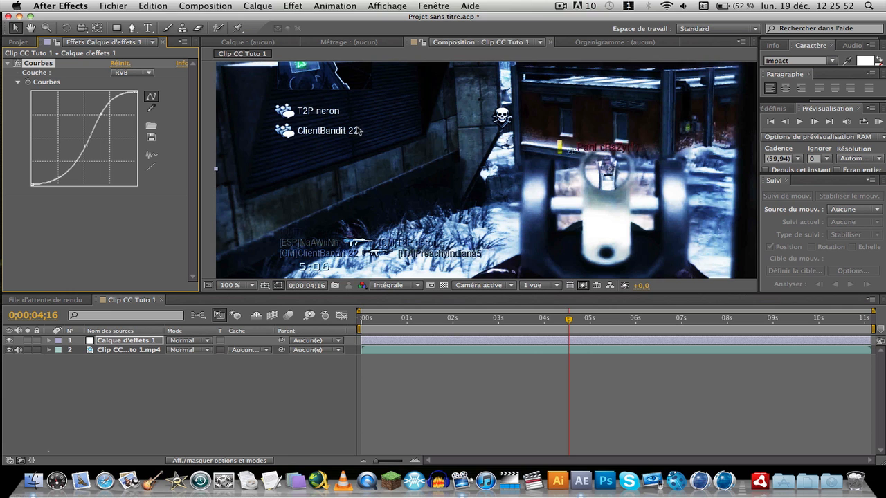
scroll(357, 130, down, 1)
drag(473, 151, 407, 150)
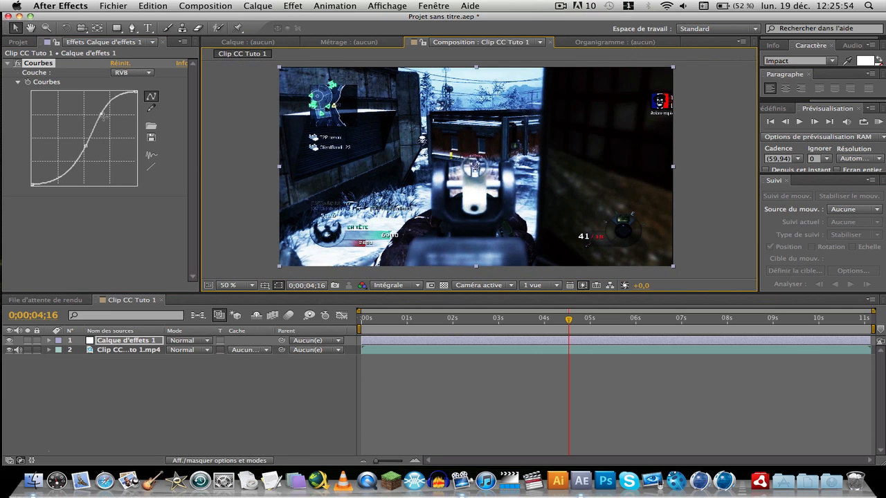
mouse_move(103, 114)
mouse_down()
mouse_move(108, 123)
mouse_move(90, 122)
mouse_move(118, 114)
mouse_move(93, 129)
mouse_up()
key(space)
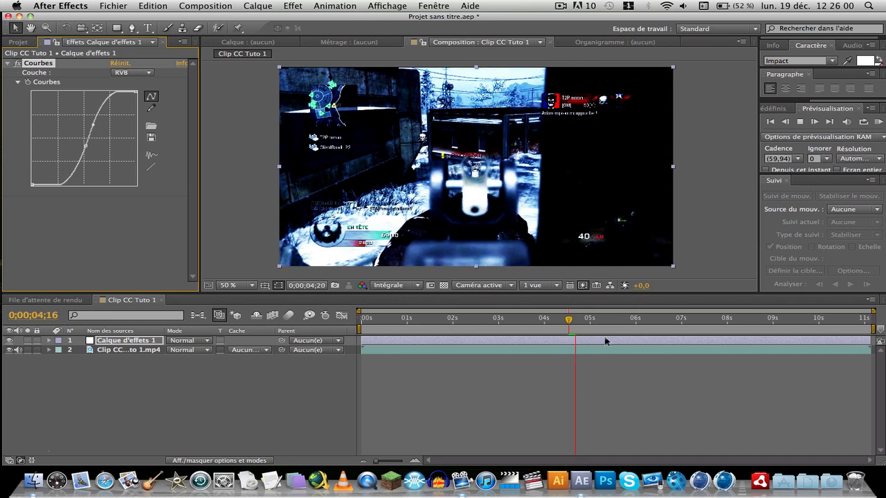
key(space)
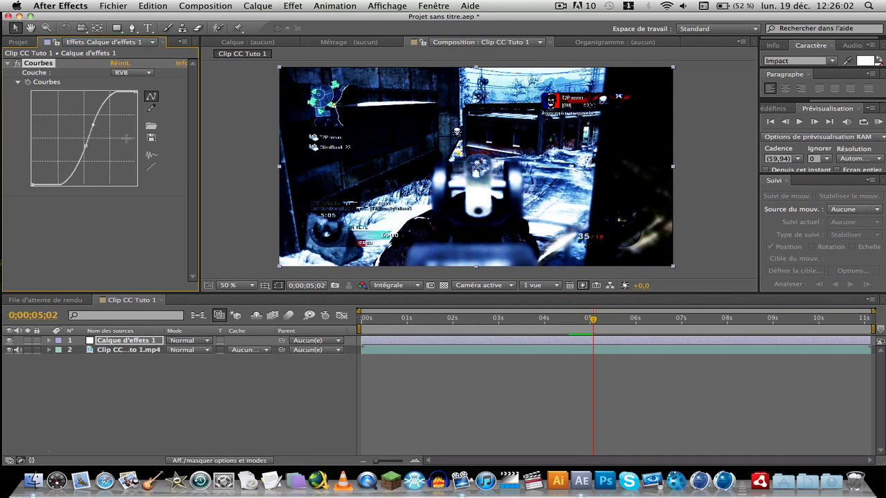
key(super+z)
key(super+z)
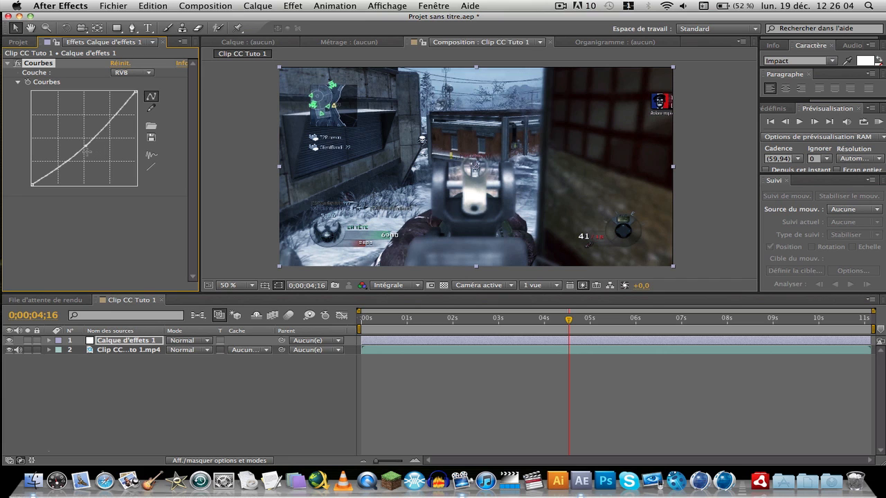
Step: Reshape the RVB curve to sit only slightly below the diagonal in the lower midtones, and select the Rouge channel
drag(76, 160, 73, 158)
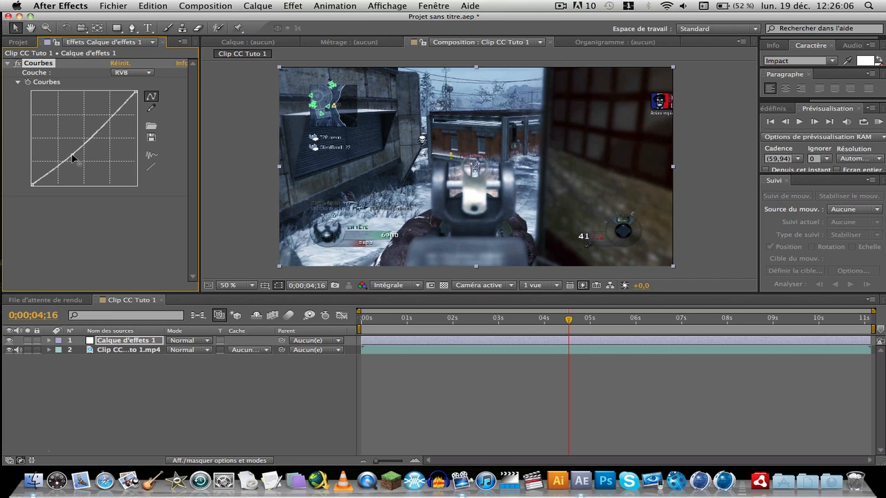
click(131, 72)
click(135, 37)
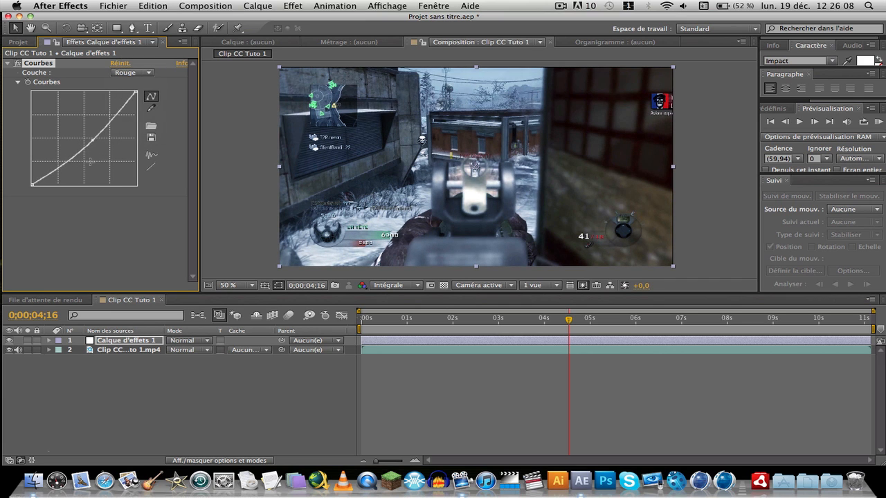
Step: Lower the Rouge curve further in shadows and highlights, and bend the Vert curve into an S with deeper shadows and brighter highlights
drag(61, 161, 70, 171)
drag(115, 114, 121, 121)
click(125, 73)
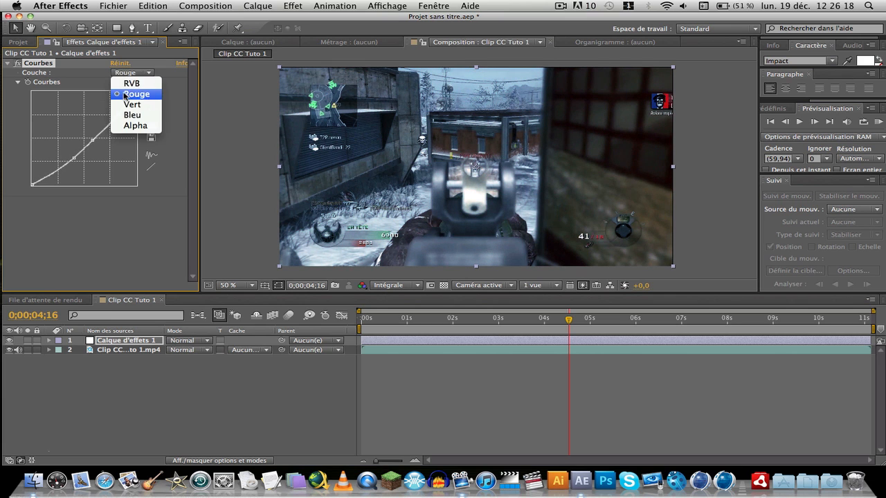
click(132, 105)
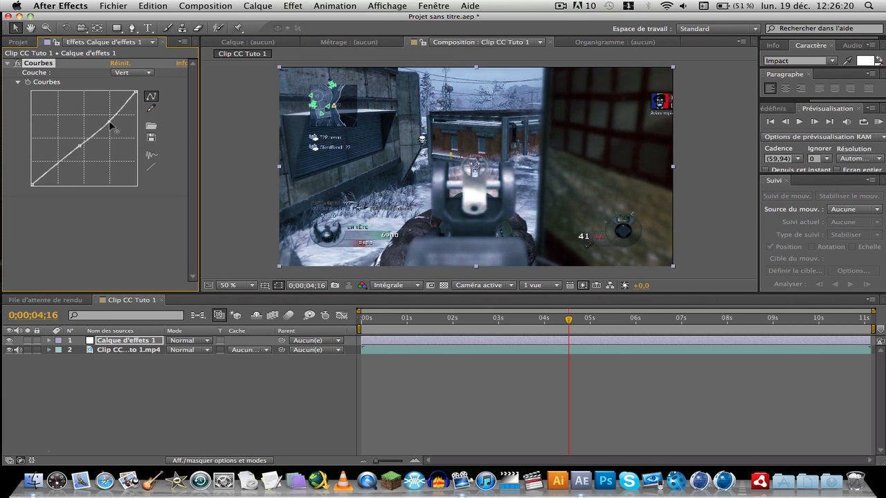
drag(110, 125, 106, 116)
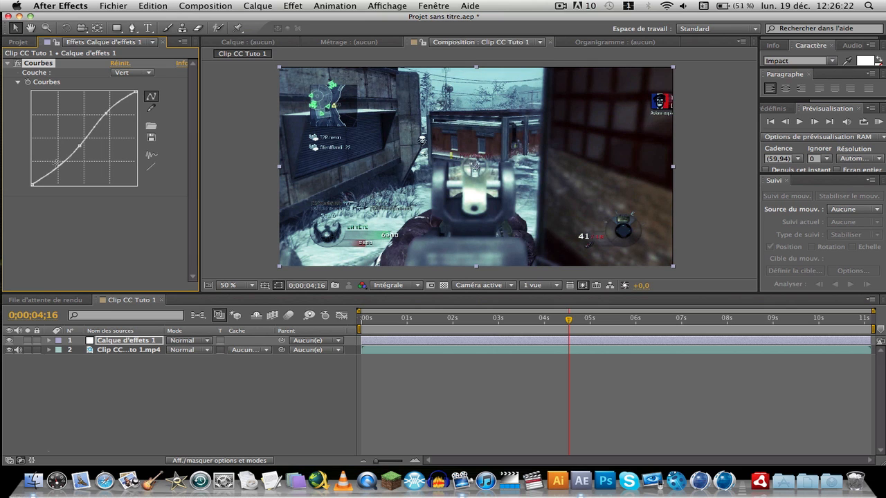
drag(53, 175, 58, 179)
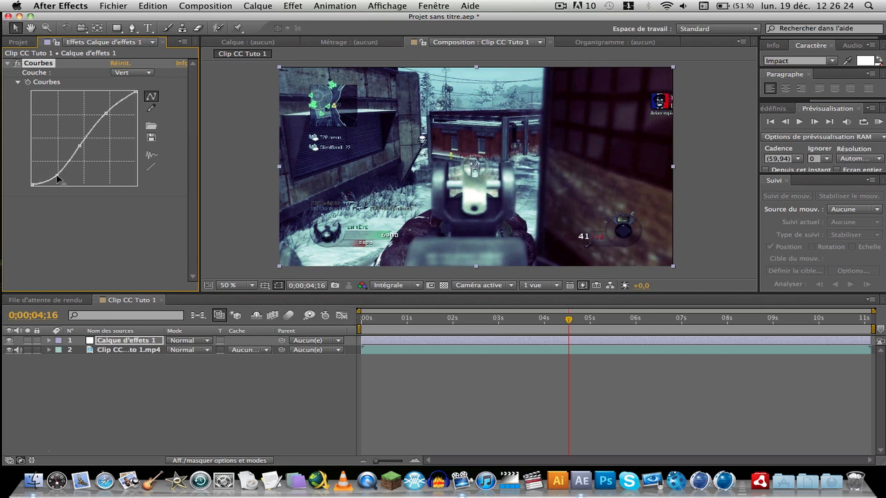
Step: Shape the Bleu curve into an S by adding a shadow point near the diagonal and raising the highlights
click(130, 74)
click(131, 121)
mouse_move(55, 164)
mouse_down()
mouse_move(53, 150)
mouse_move(59, 163)
mouse_up()
mouse_move(118, 116)
mouse_down()
mouse_move(109, 101)
mouse_move(105, 106)
mouse_up()
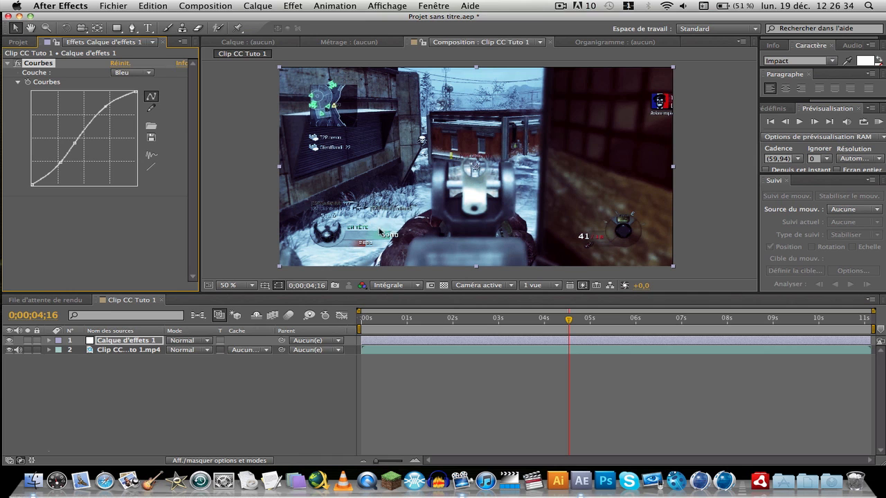
Step: Hide Calque d'effets 1 and create a second adjustment layer with a Courbes effect
click(9, 341)
right_click(105, 391)
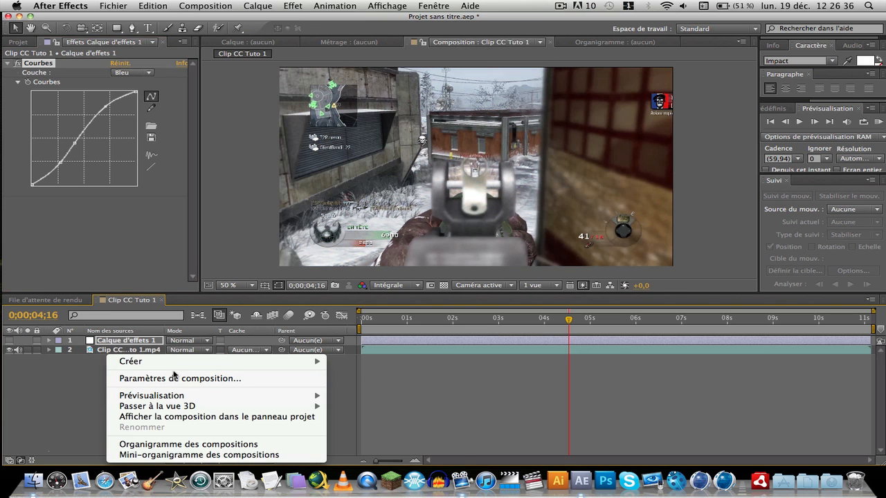
mouse_move(202, 363)
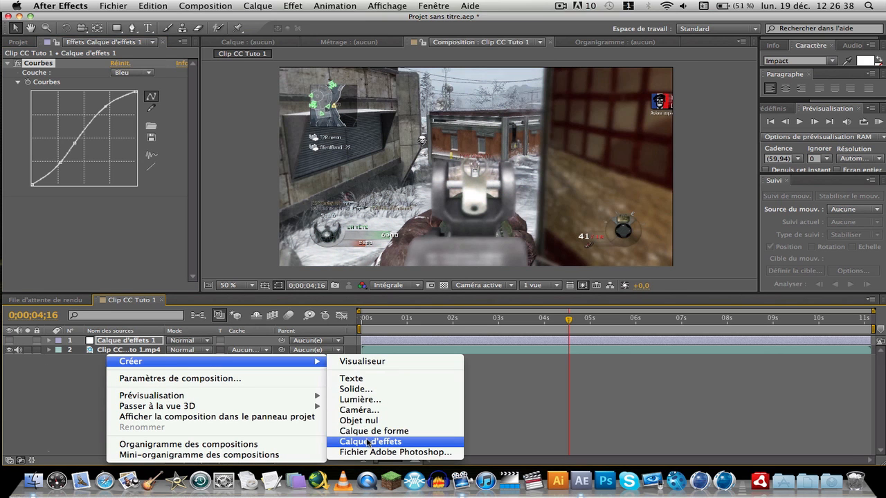
click(371, 442)
click(280, 7)
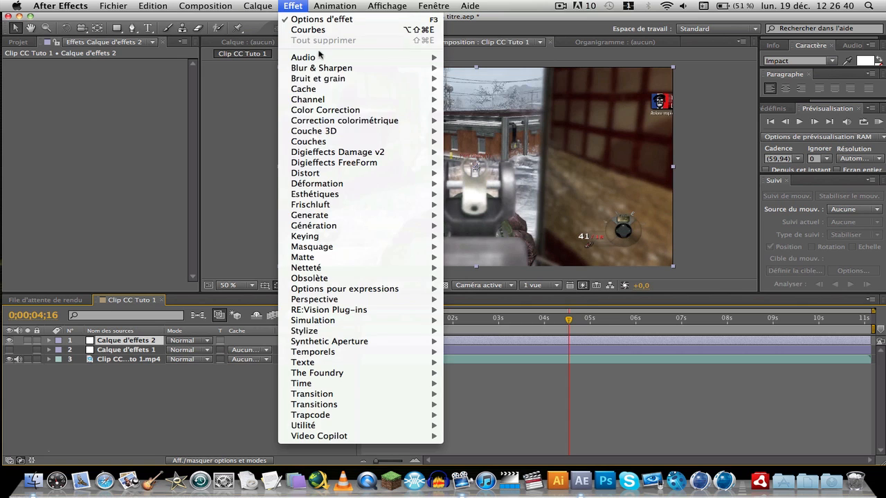
mouse_move(328, 121)
click(512, 218)
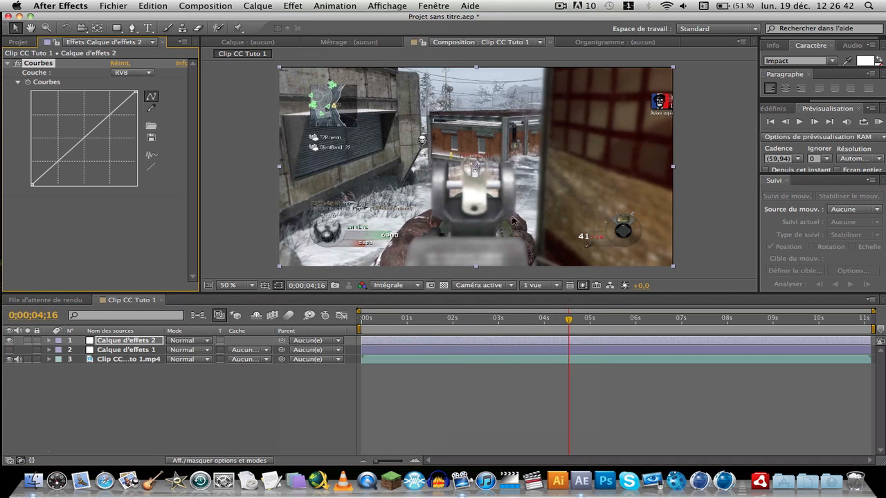
Step: On the second adjustment layer, raise the Rouge curve's midtones and lower the Bleu curve for a warm tint
click(136, 74)
click(138, 90)
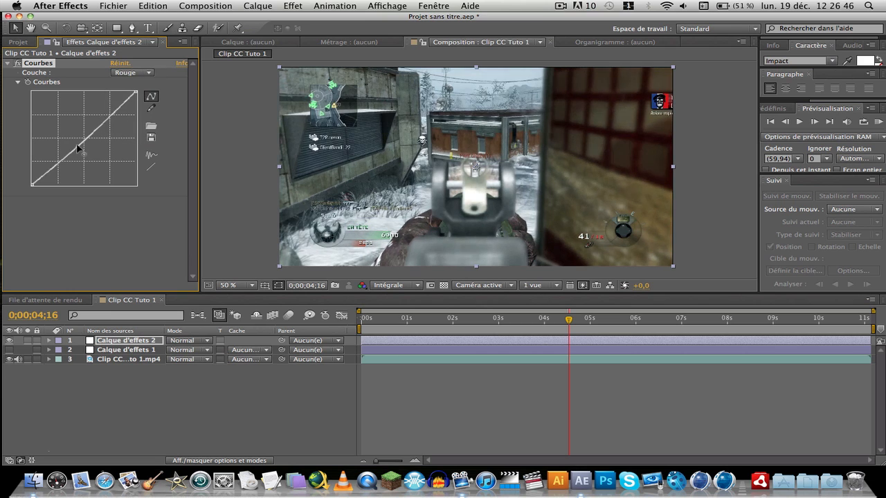
drag(78, 148, 67, 136)
click(138, 74)
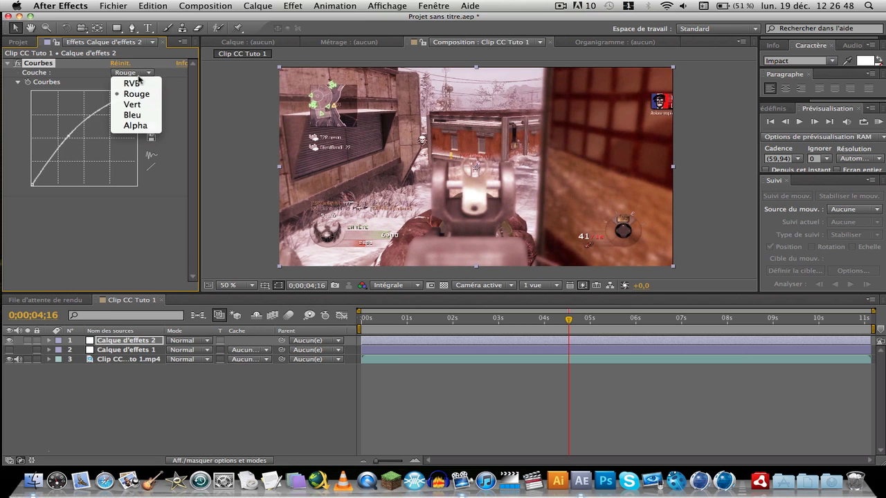
click(138, 114)
drag(85, 143, 70, 156)
Step: Lower the second layer's Vert curve and pull its RVB curve below the diagonal to darken the midtones
click(137, 73)
click(131, 105)
mouse_move(111, 125)
mouse_down()
mouse_move(104, 118)
mouse_move(99, 129)
mouse_up()
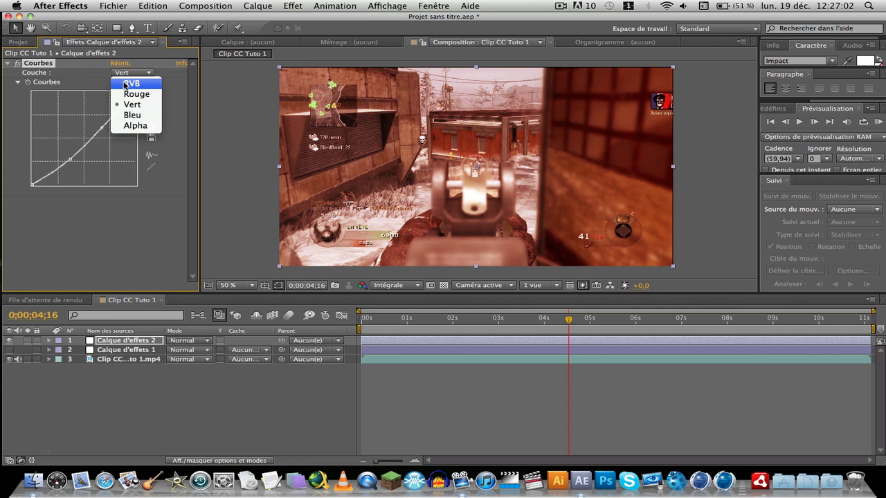
click(131, 83)
mouse_move(83, 140)
mouse_down()
mouse_move(74, 133)
mouse_move(91, 154)
mouse_move(95, 139)
mouse_up()
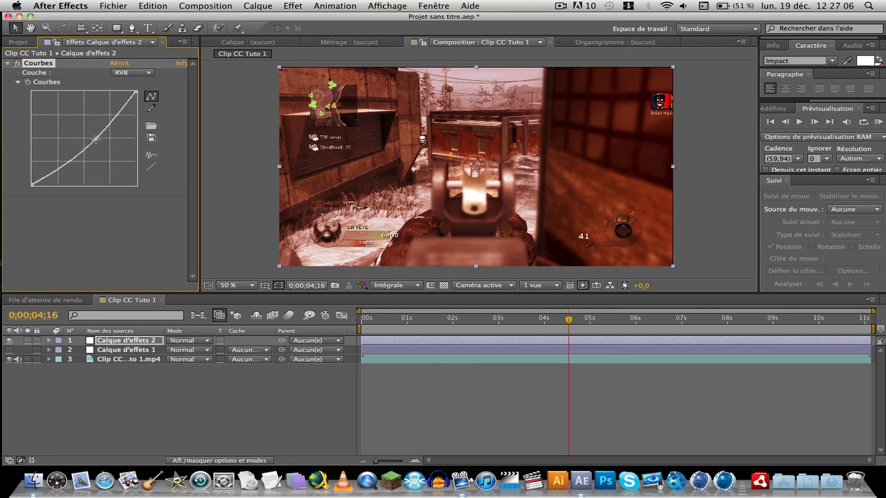
Step: Reveal the opacity of Calque d'effets 2, try it fully transparent, and set it to 74 %
click(142, 341)
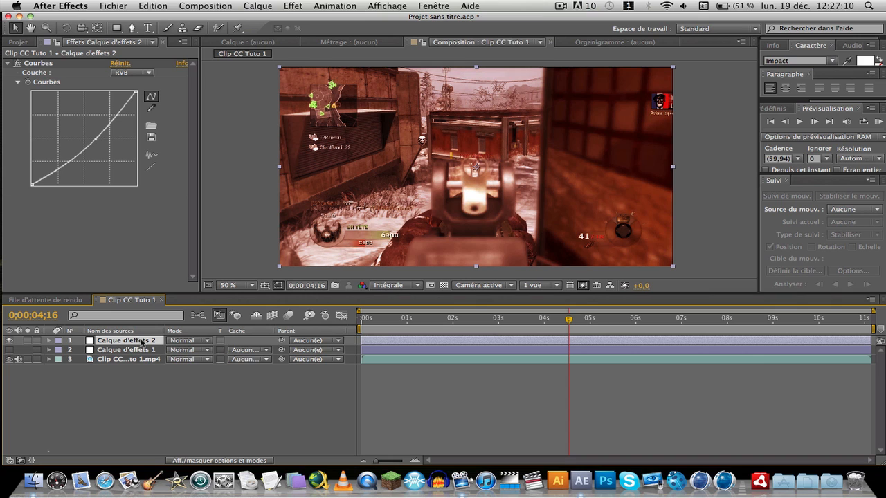
click(139, 351)
click(141, 341)
key(t)
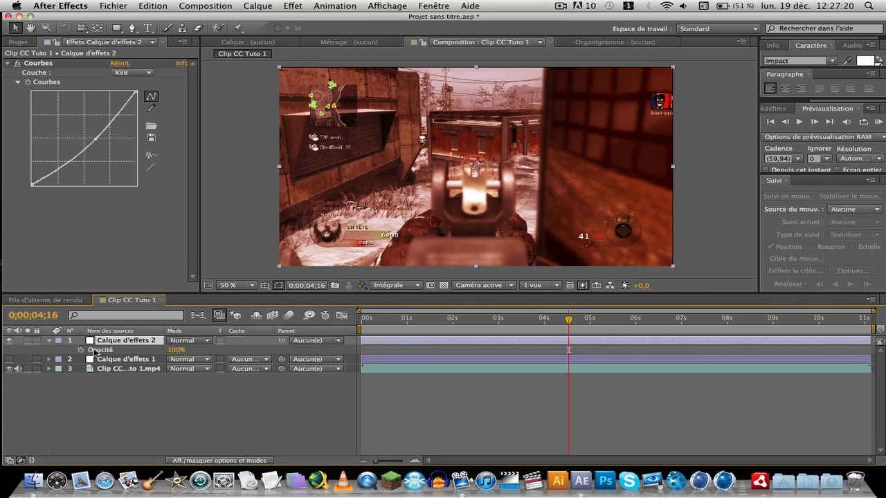
drag(178, 351, 131, 352)
click(180, 351)
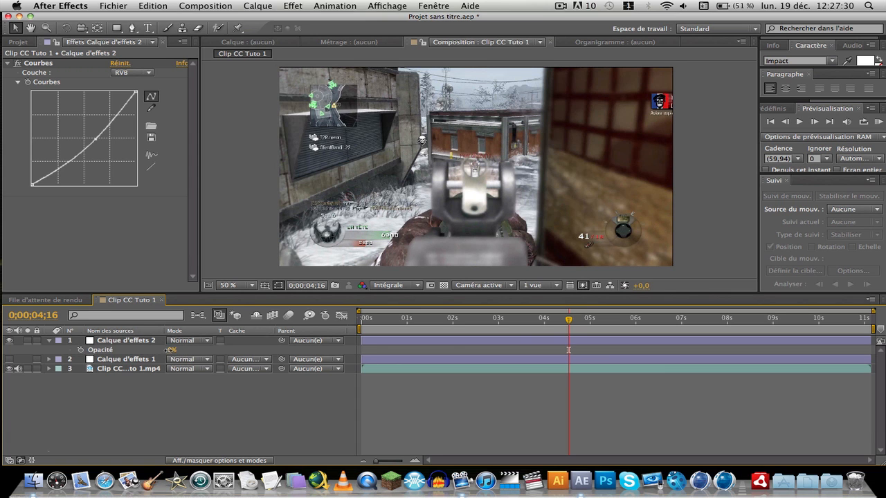
drag(170, 350, 223, 360)
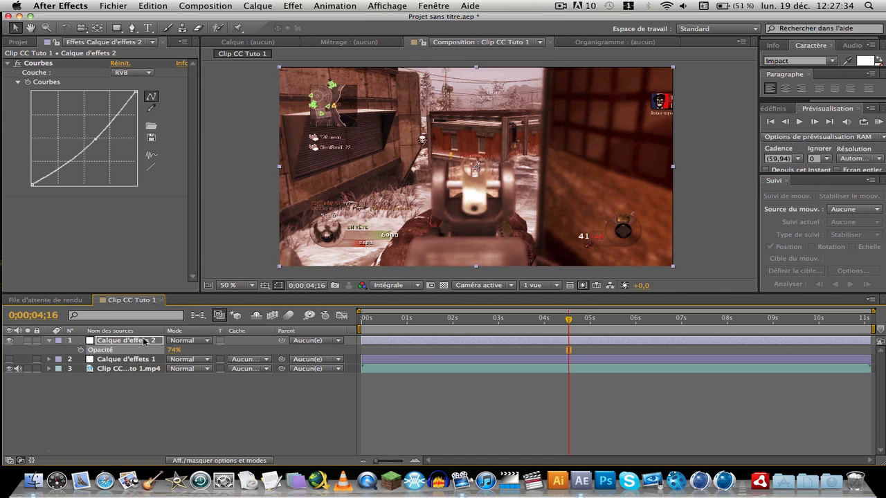
Step: Delete Calque d'effets 2 and show Calque d'effets 1 again
key(Delete)
click(9, 340)
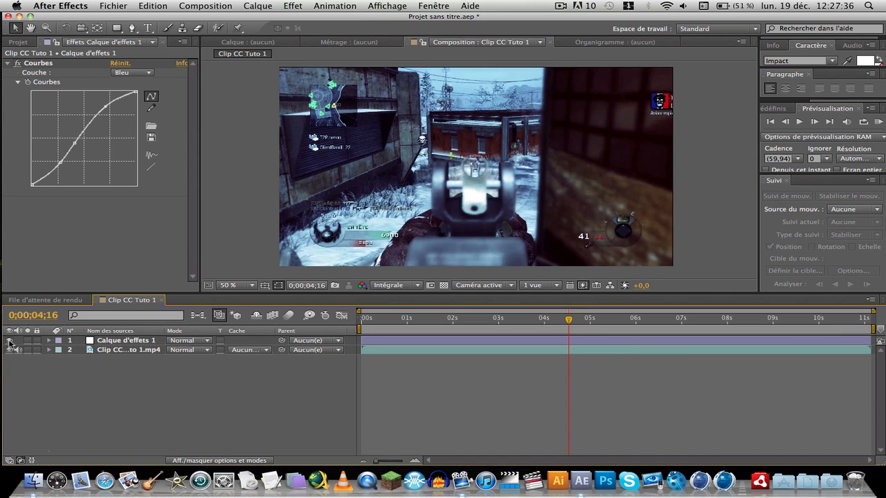
Step: Toggle the visibility of Calque d'effets 1 repeatedly to compare the graded image with the original clip
click(9, 341)
click(9, 340)
click(9, 341)
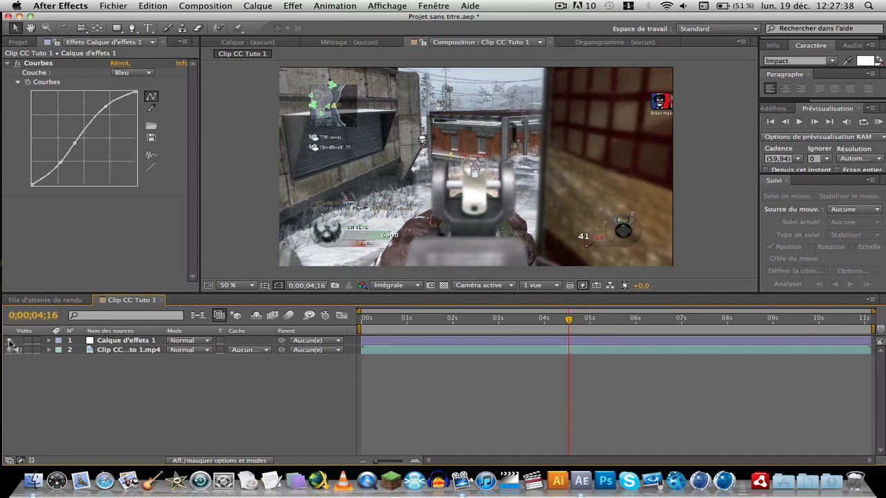
click(9, 340)
click(9, 340)
click(9, 341)
click(9, 340)
click(9, 341)
click(9, 340)
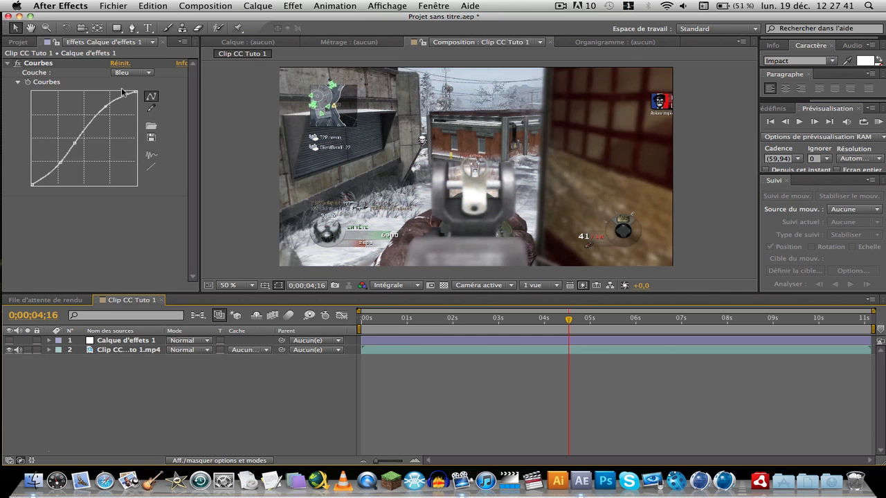
click(9, 340)
Step: Collapse the Courbes effect, add a Niveaux effect to Calque d'effets 1, and widen the effect controls area
click(8, 63)
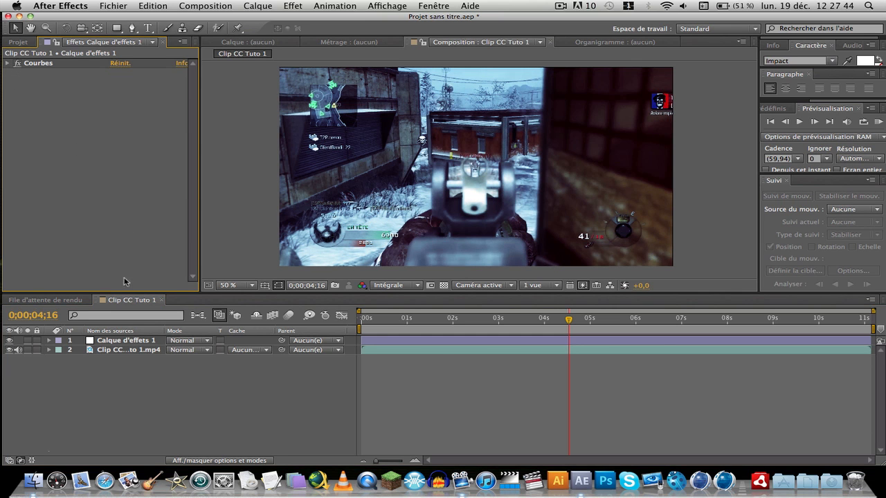
click(122, 341)
click(293, 5)
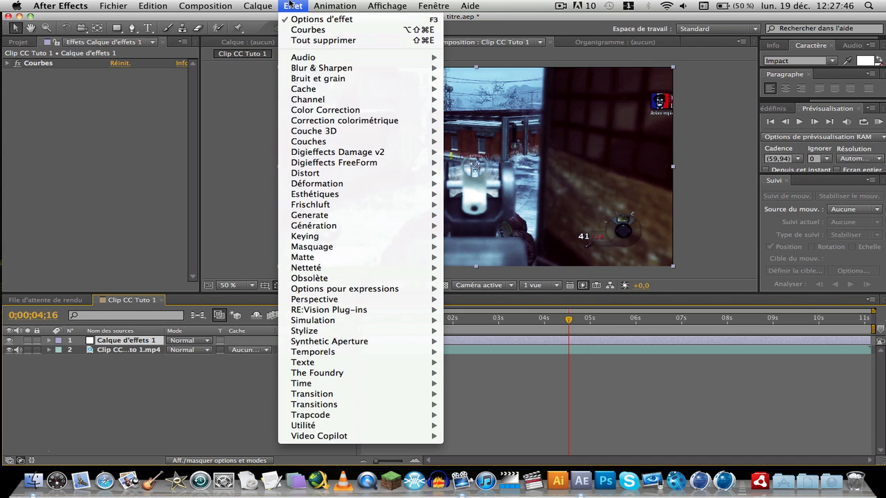
mouse_move(330, 121)
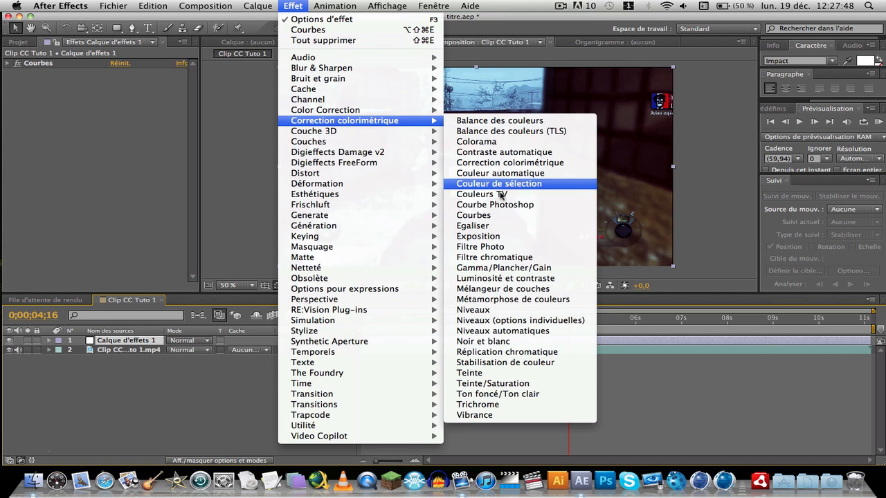
click(476, 310)
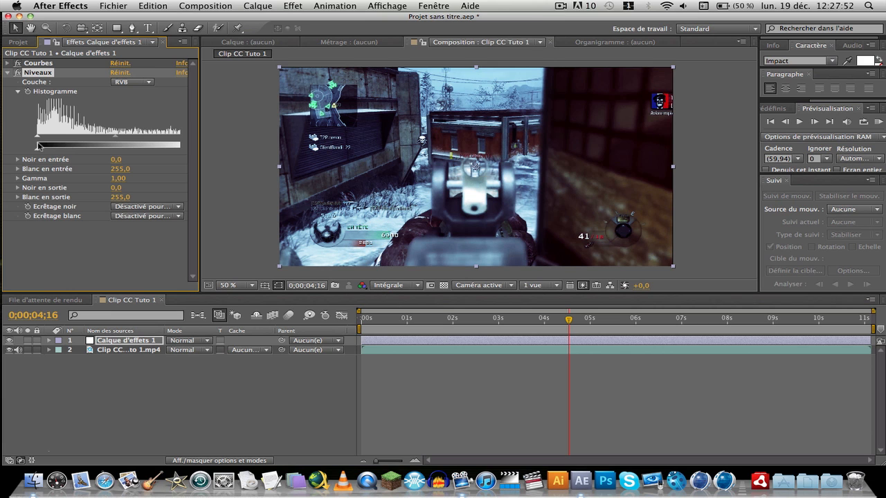
drag(201, 220, 258, 220)
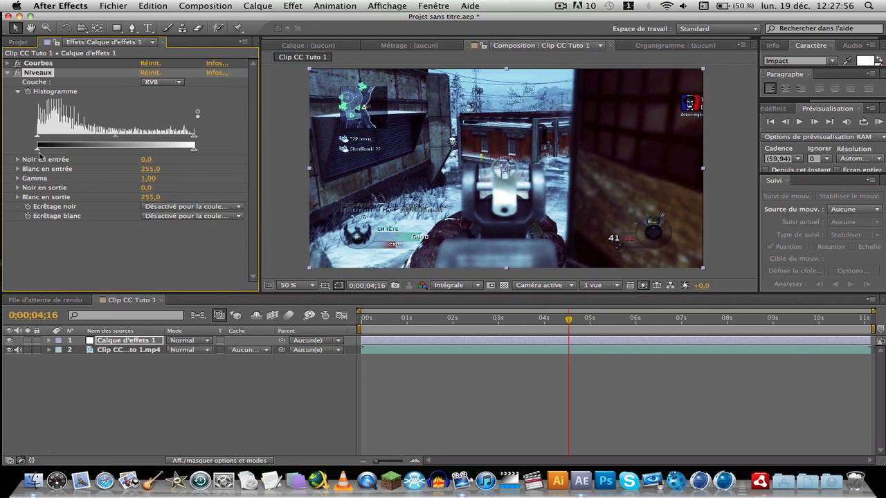
Step: Review the RVB curve of the Courbes effect against the Niveaux histogram
mouse_move(39, 151)
mouse_down()
mouse_move(88, 150)
mouse_move(24, 156)
mouse_up()
click(17, 63)
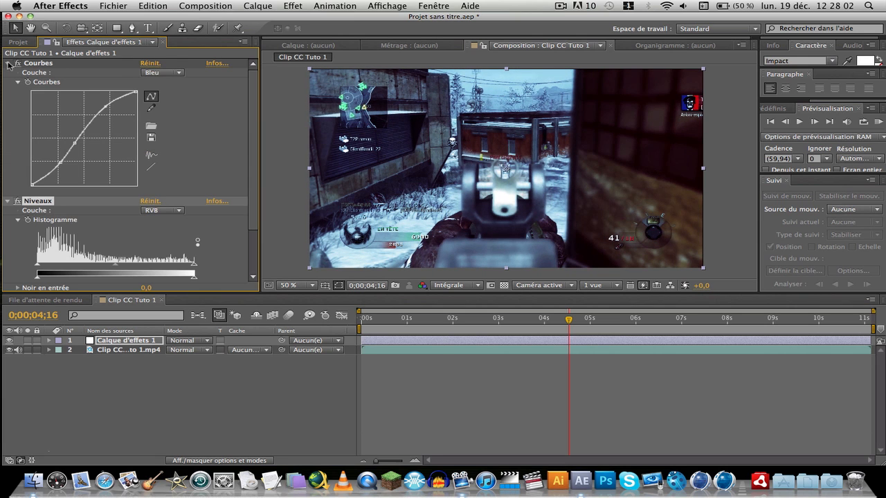
click(174, 73)
click(171, 83)
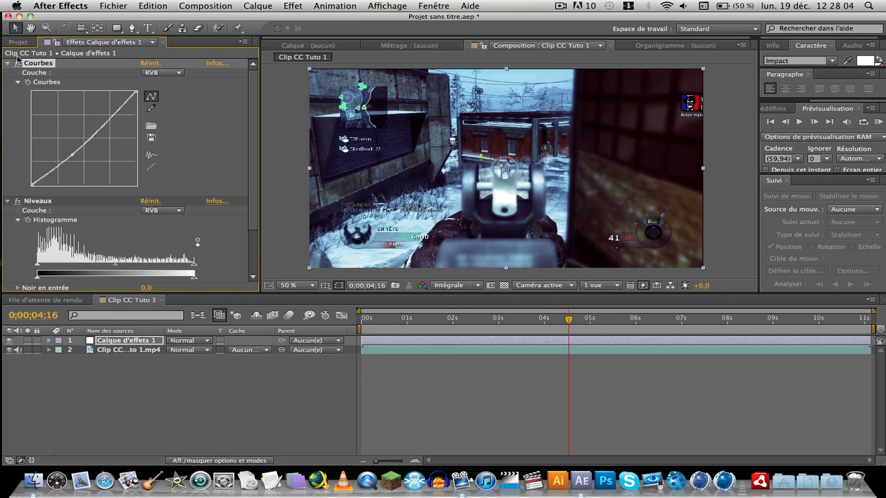
click(8, 64)
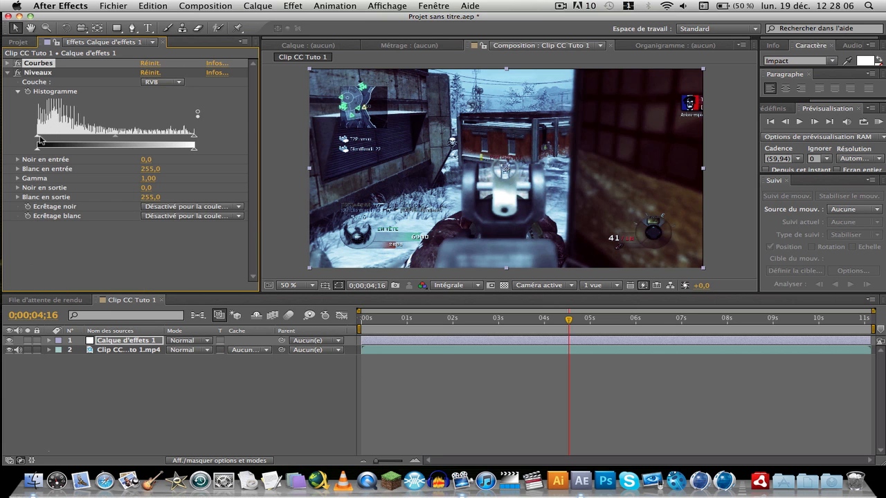
Step: Brighten the highlights by setting the Niveaux effect's Blanc en entrée to 210,8, and collapse the effect
mouse_move(41, 140)
mouse_down()
mouse_move(70, 143)
mouse_move(30, 143)
mouse_up()
mouse_move(193, 141)
mouse_down()
mouse_move(181, 141)
mouse_move(203, 140)
mouse_move(138, 150)
mouse_move(203, 150)
mouse_up()
mouse_move(38, 149)
mouse_down()
mouse_move(60, 149)
mouse_move(20, 148)
mouse_up()
mouse_move(146, 160)
mouse_down()
mouse_move(166, 159)
mouse_move(130, 161)
mouse_move(156, 164)
mouse_move(148, 166)
mouse_up()
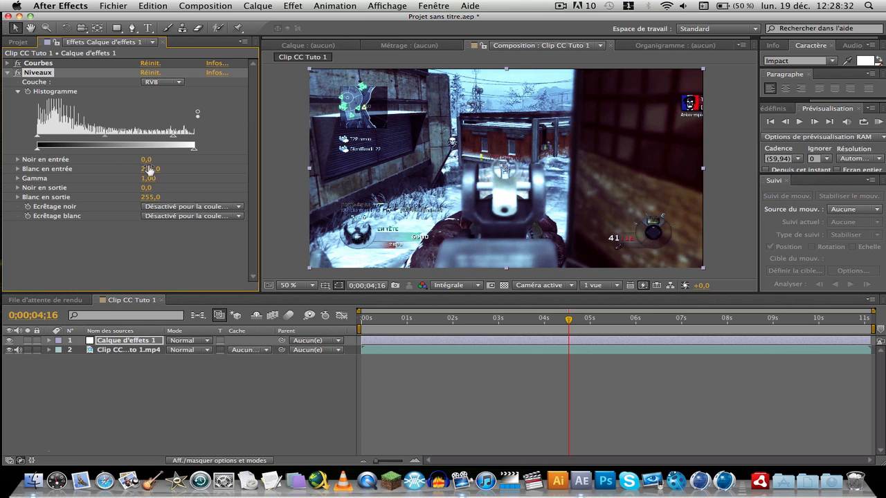
drag(144, 169, 144, 169)
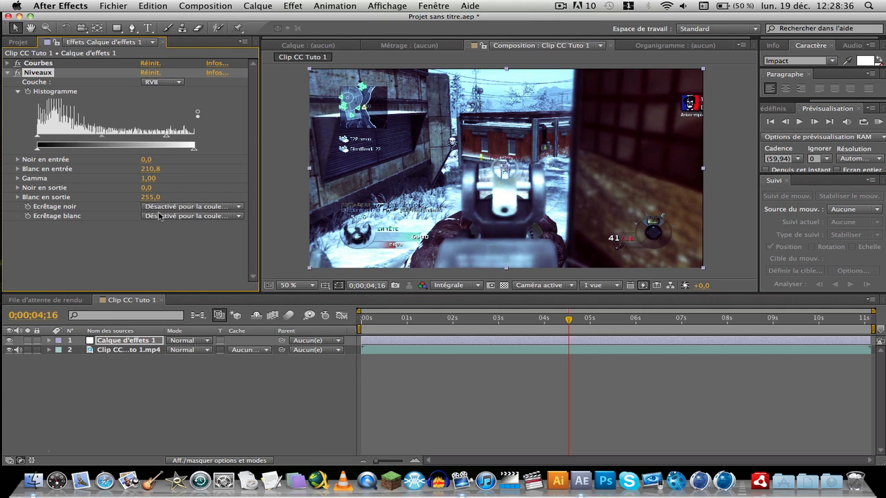
click(8, 72)
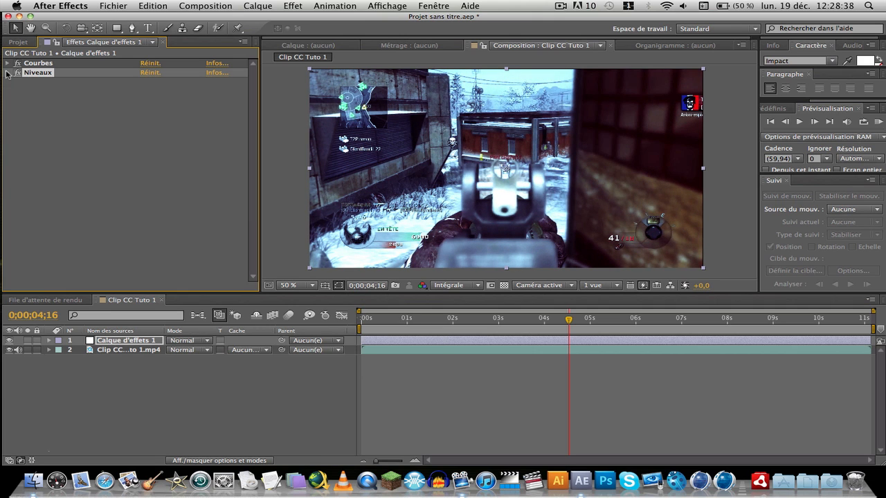
Step: Compare the clip with and without the combined Courbes and Niveaux correction by toggling the adjustment layer's visibility
click(9, 340)
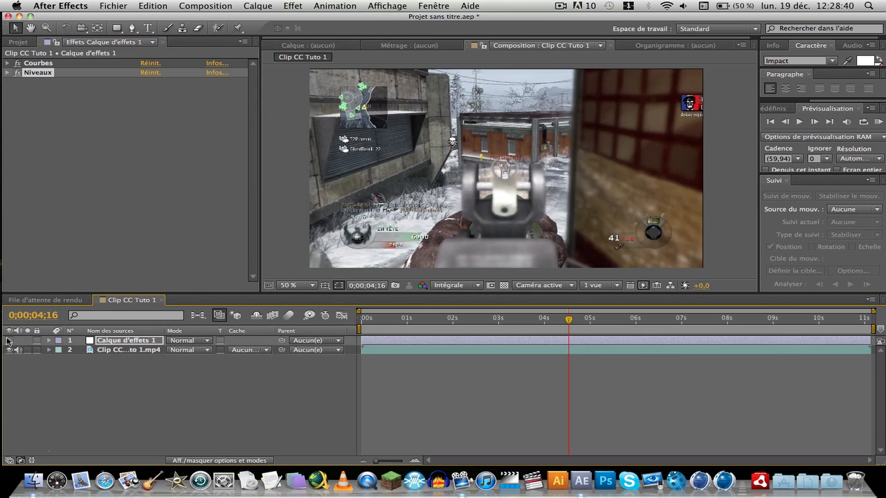
click(9, 341)
click(9, 340)
click(9, 340)
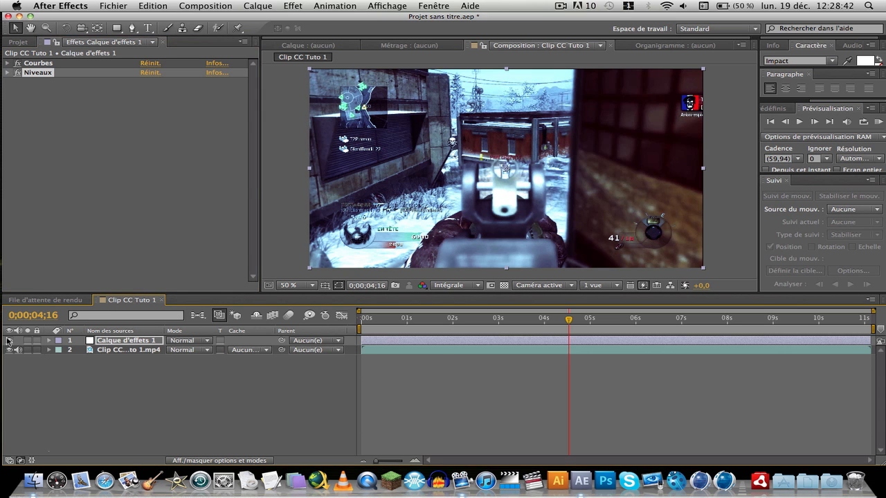
Step: Move the playhead to the start of the composition and check that the work area ends at the clip's end
drag(571, 322, 361, 322)
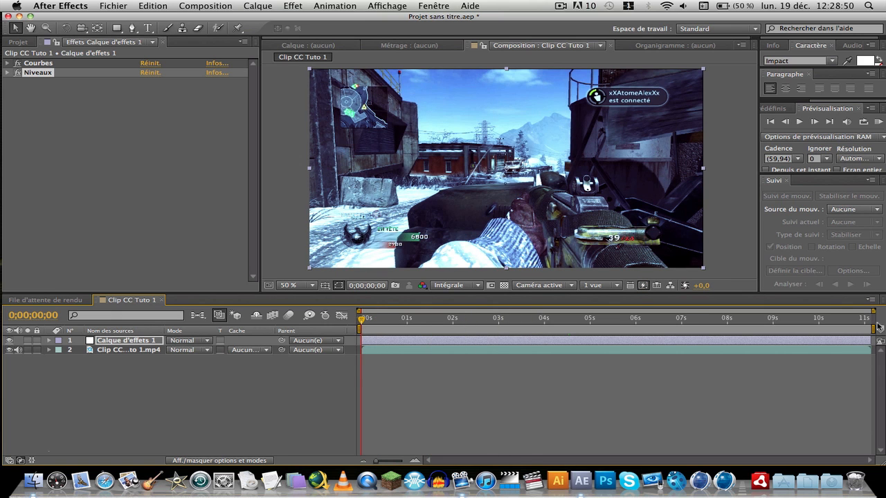
mouse_move(873, 330)
mouse_down()
mouse_move(744, 330)
mouse_move(873, 330)
mouse_up()
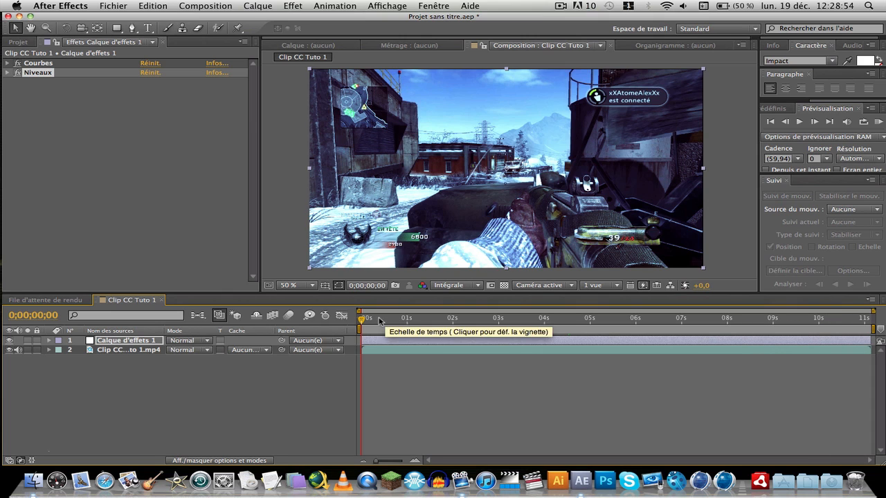
Step: Try trimming the start and end of the work area, and stretch it back over the whole clip
mouse_move(360, 330)
mouse_down()
mouse_move(541, 330)
mouse_move(526, 329)
mouse_up()
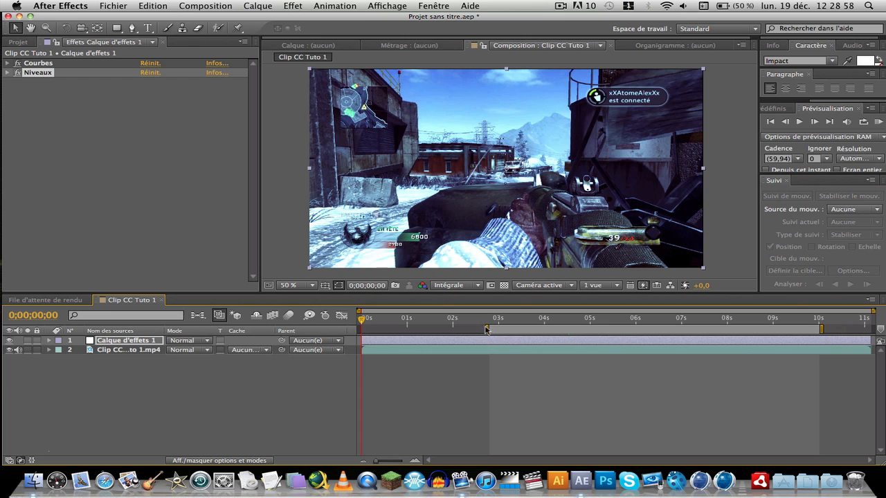
drag(487, 330, 345, 328)
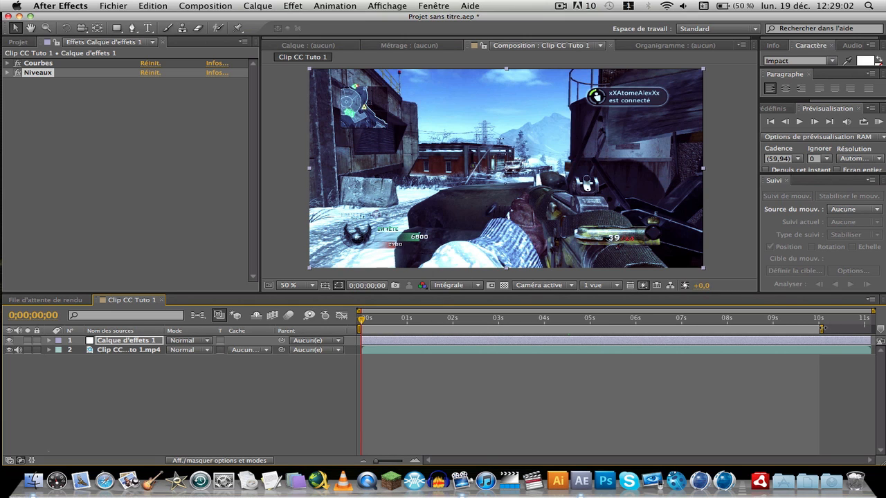
drag(822, 330, 872, 329)
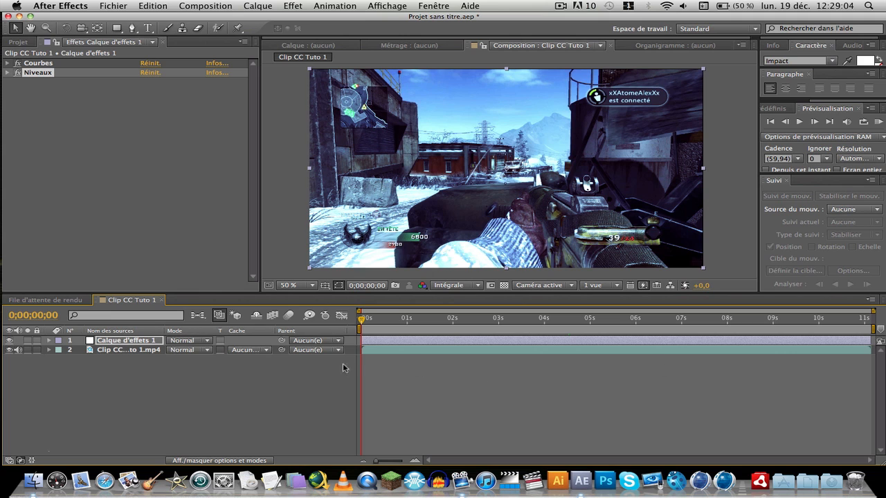
Step: Queue the Clip CC Tuto 1 composition for rendering with Compiler le film, and enable Sortie audio in its output module
click(203, 6)
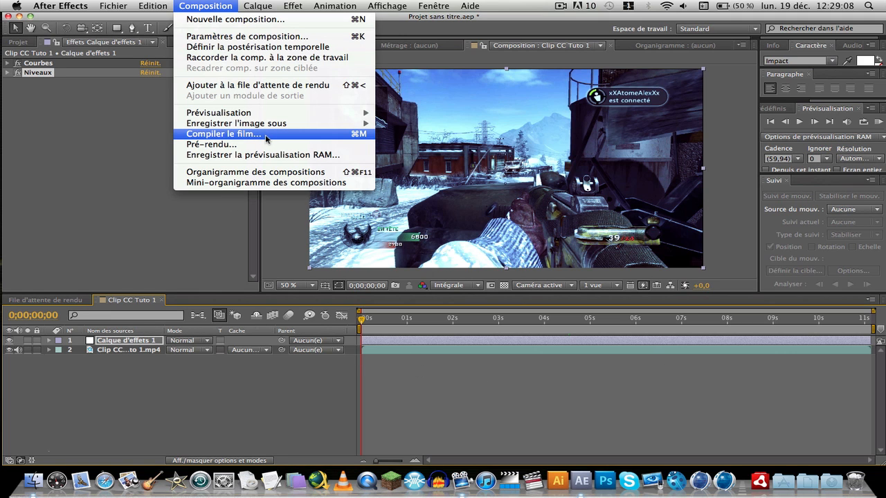
click(356, 135)
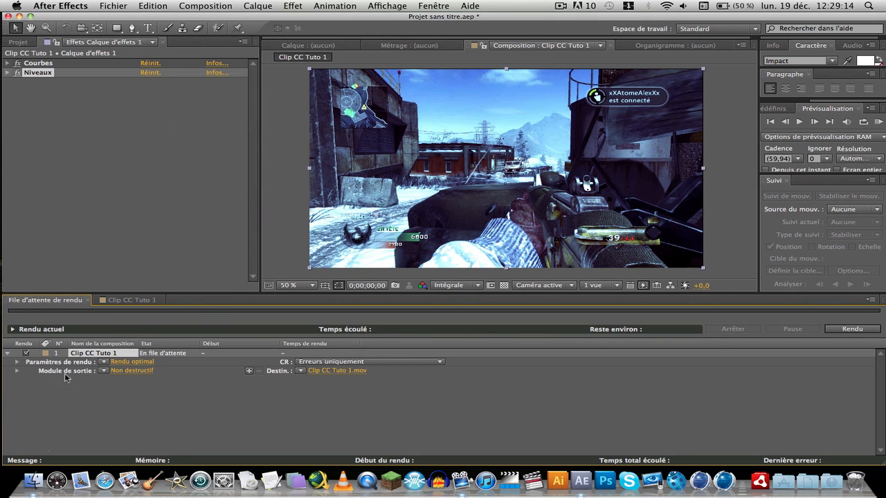
click(128, 370)
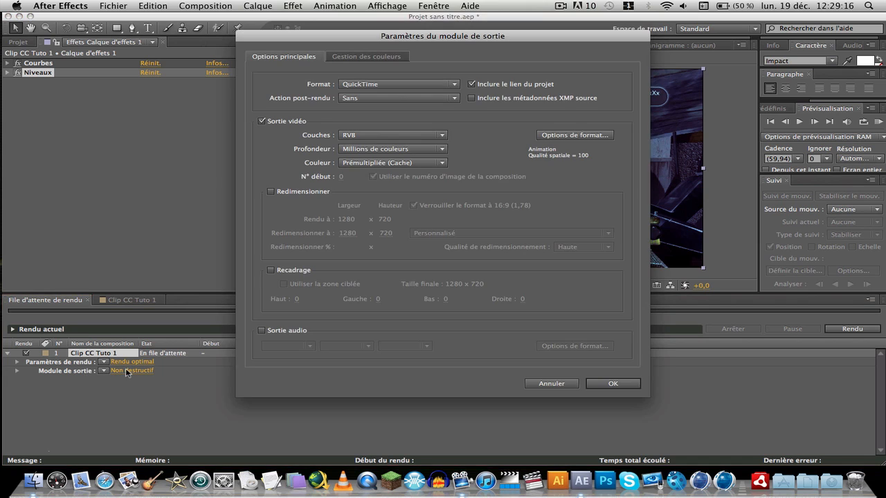
click(262, 330)
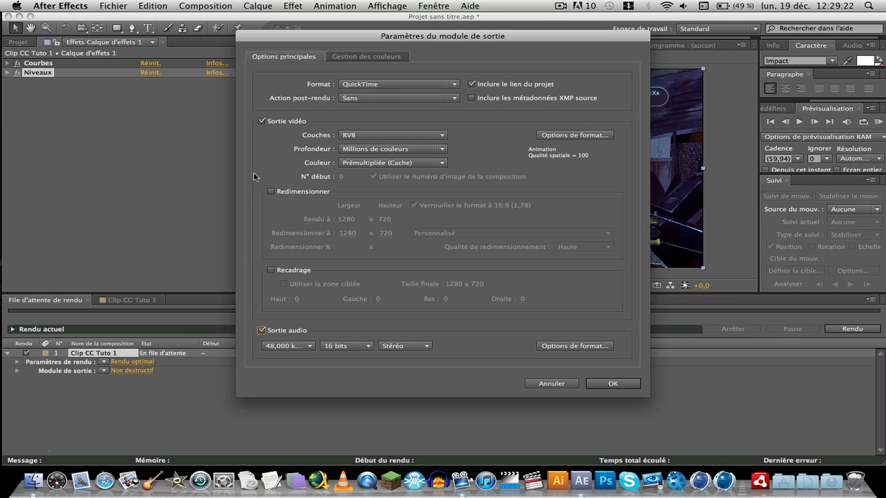
click(613, 384)
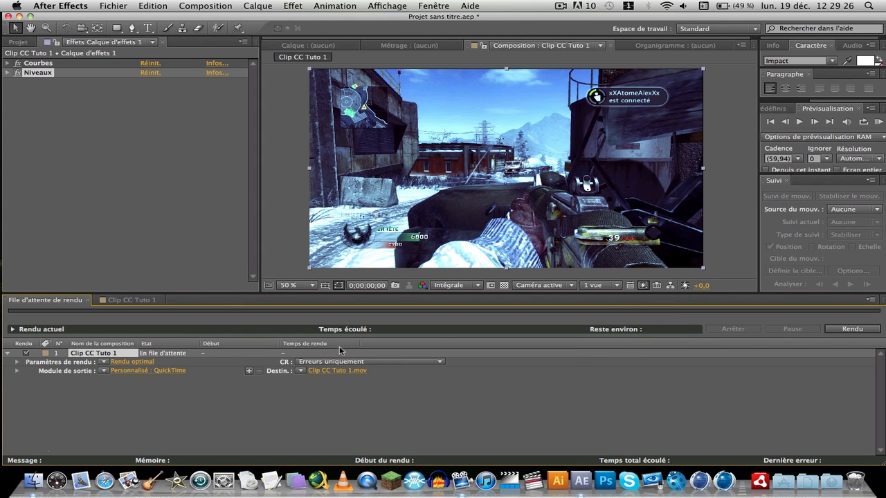
Step: Set the render destination to Clip CC Tuto 1 in QuickTime (*.mov) format on the Bureau, and start the render
click(332, 371)
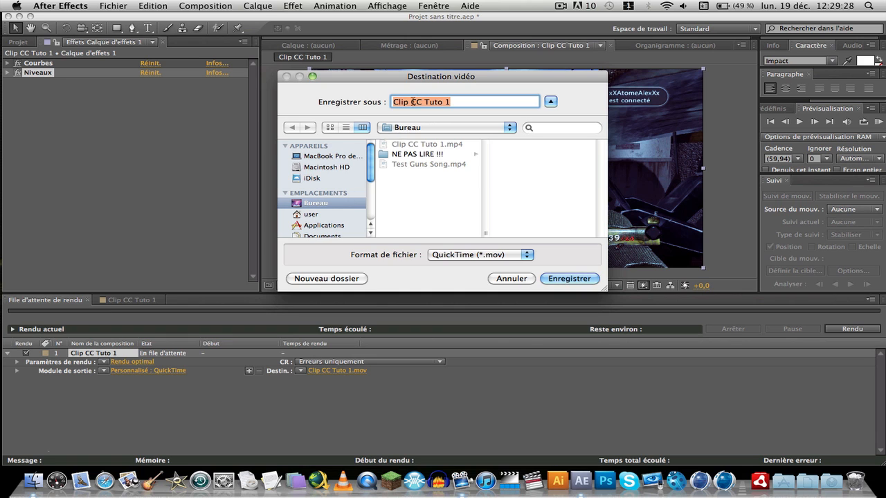
click(474, 104)
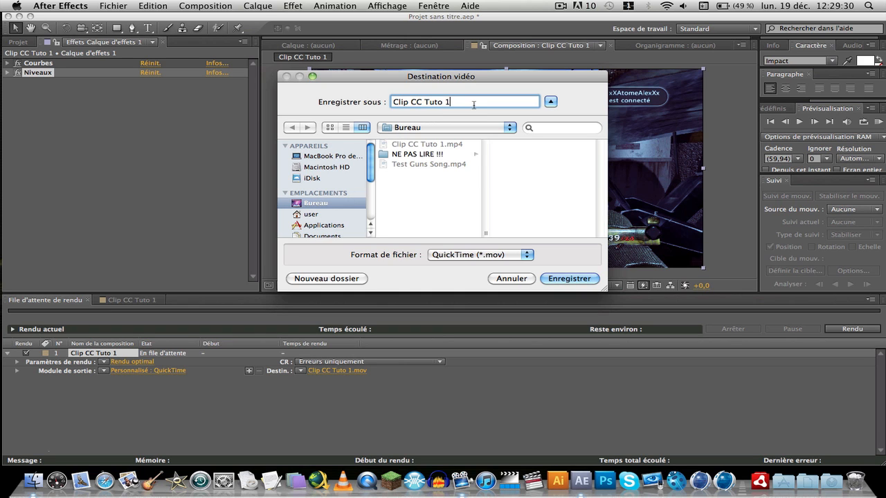
click(564, 279)
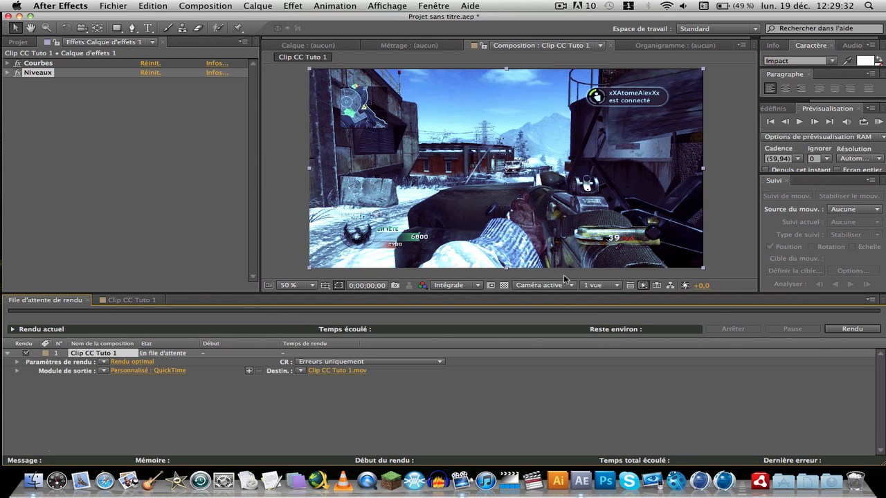
click(839, 330)
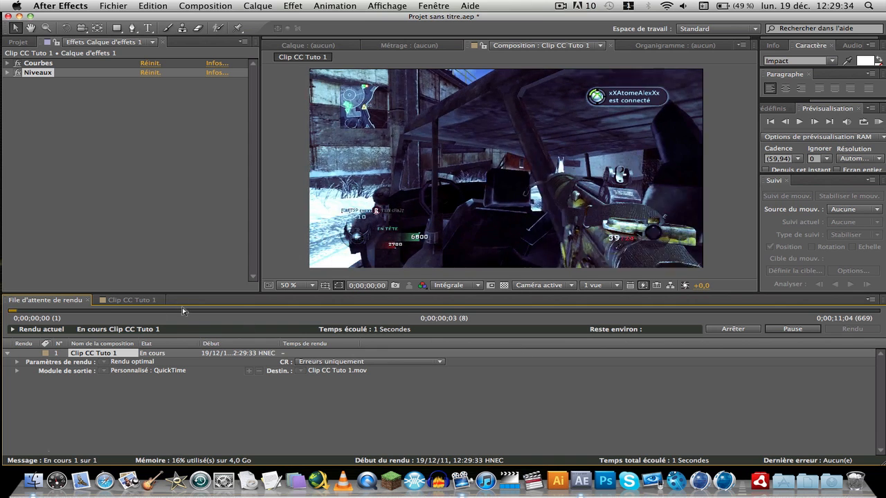
Step: Pause and resume the running render, and stop it before the composition is fully rendered
click(793, 329)
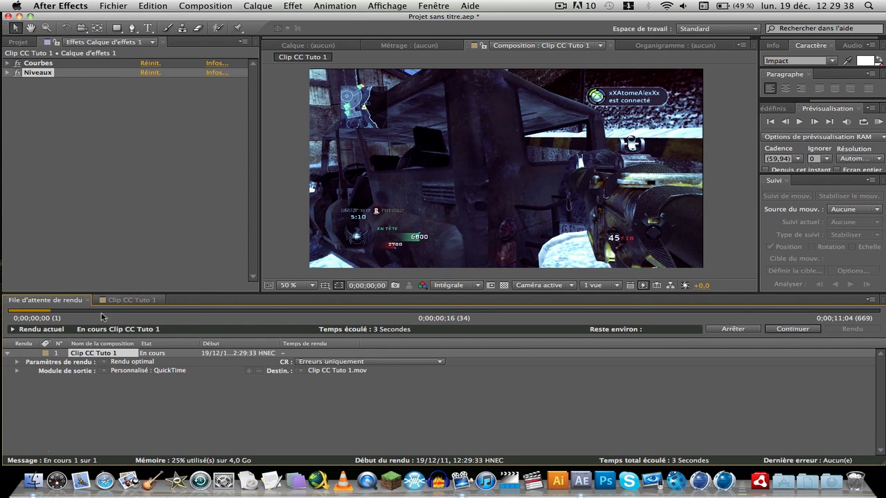
click(788, 329)
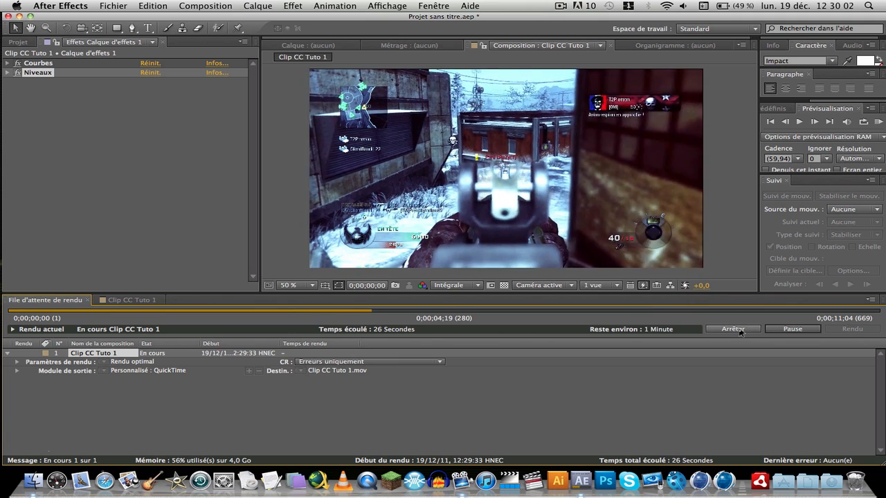
click(734, 329)
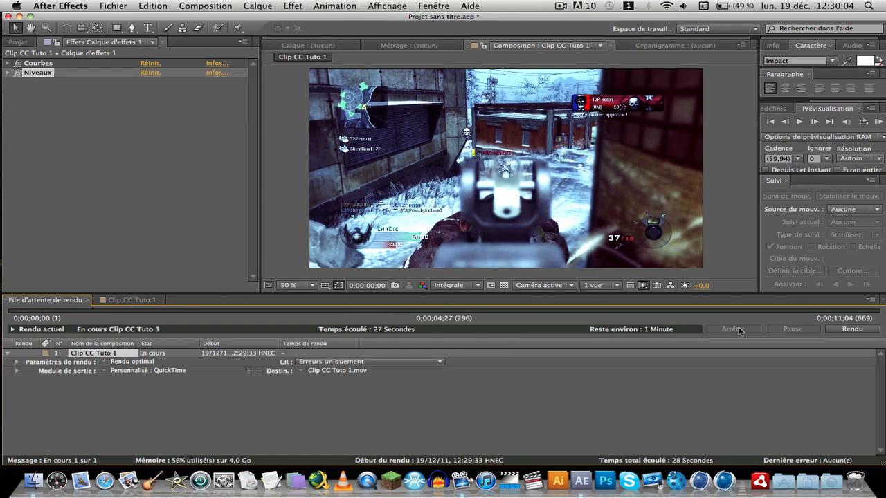